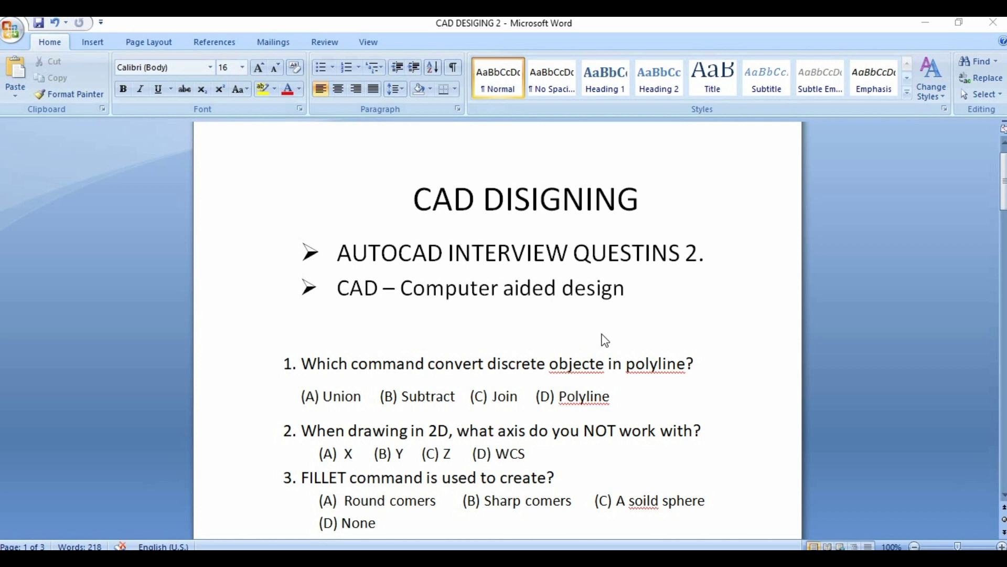
# - Draw a closed four-sided outline from four connected line segments
pyautogui.scroll(-3, 604, 340)
pyautogui.scroll(-2, 605, 340)
pyautogui.scroll(-3, 604, 340)
pyautogui.scroll(-1, 604, 340)
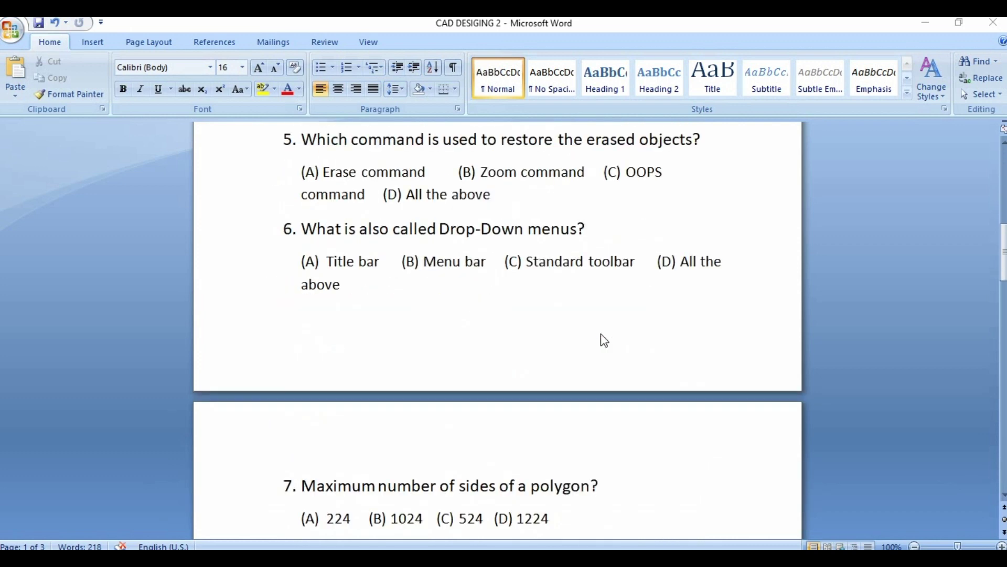
pyautogui.scroll(-1, 604, 340)
pyautogui.scroll(3, 604, 340)
pyautogui.scroll(2, 605, 340)
pyautogui.scroll(3, 604, 340)
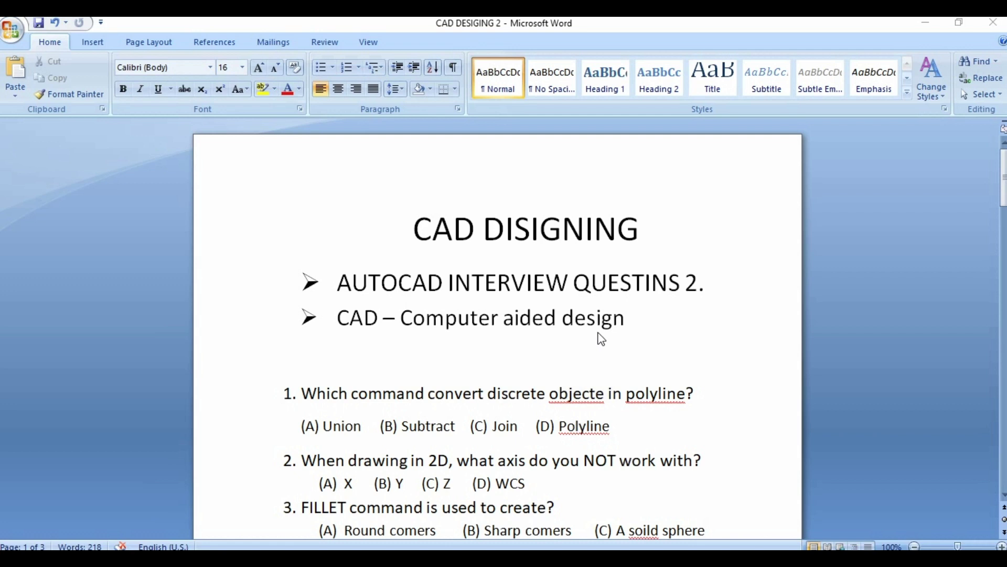
pyautogui.scroll(-1, 602, 339)
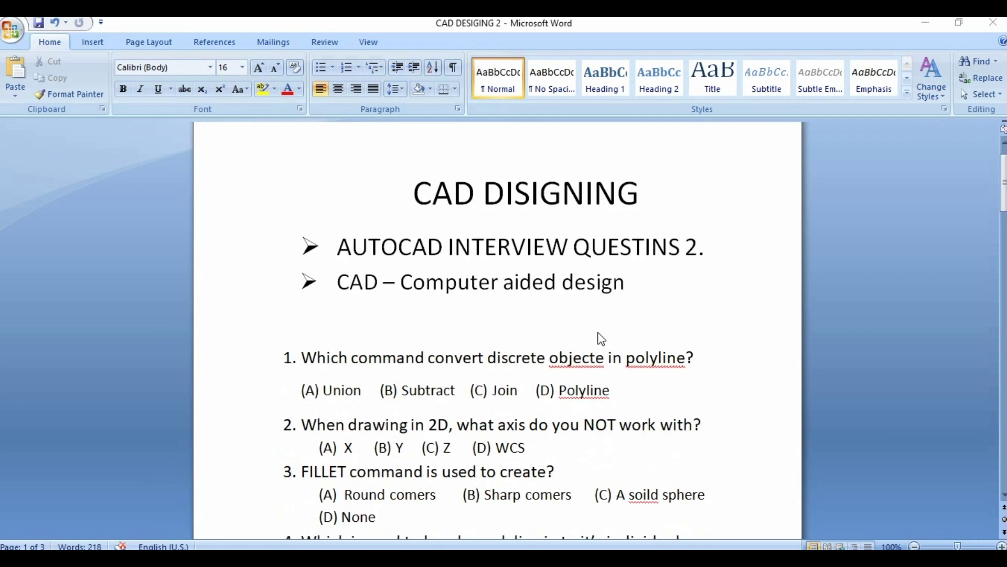
pyautogui.scroll(-1, 601, 339)
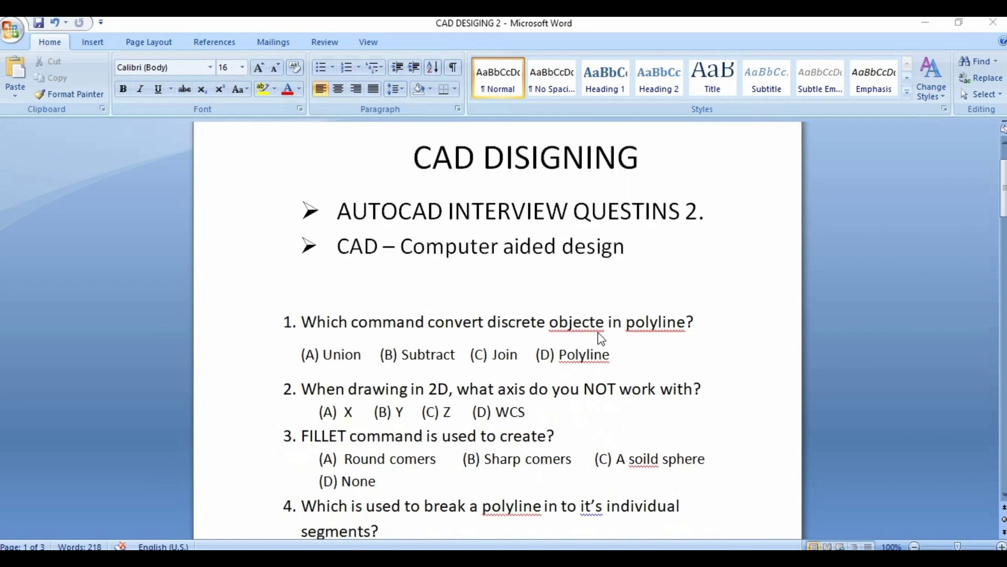
pyautogui.scroll(-1, 602, 339)
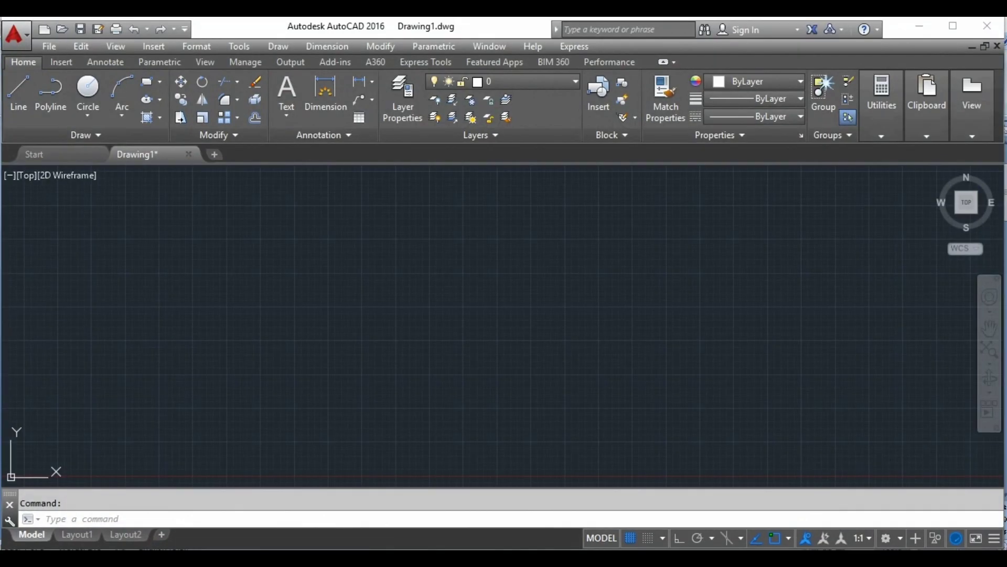
pyautogui.click(21, 106)
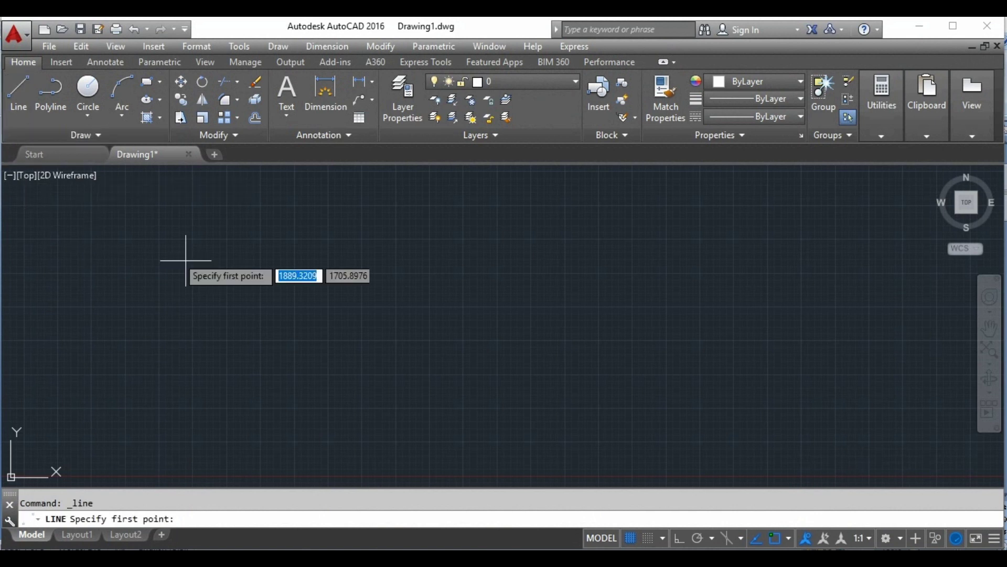
pyautogui.click(269, 311)
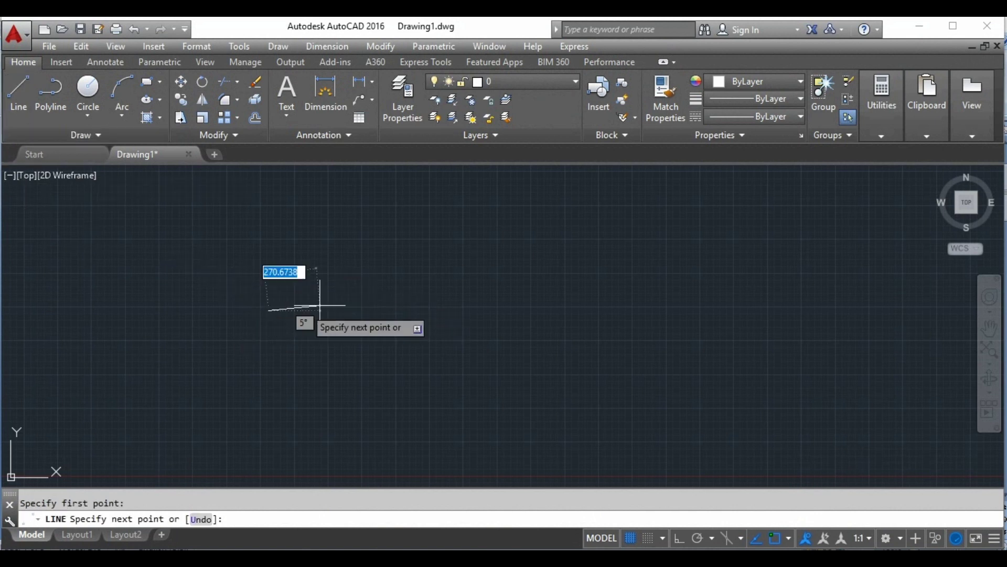
pyautogui.click(528, 306)
pyautogui.click(551, 434)
pyautogui.click(297, 455)
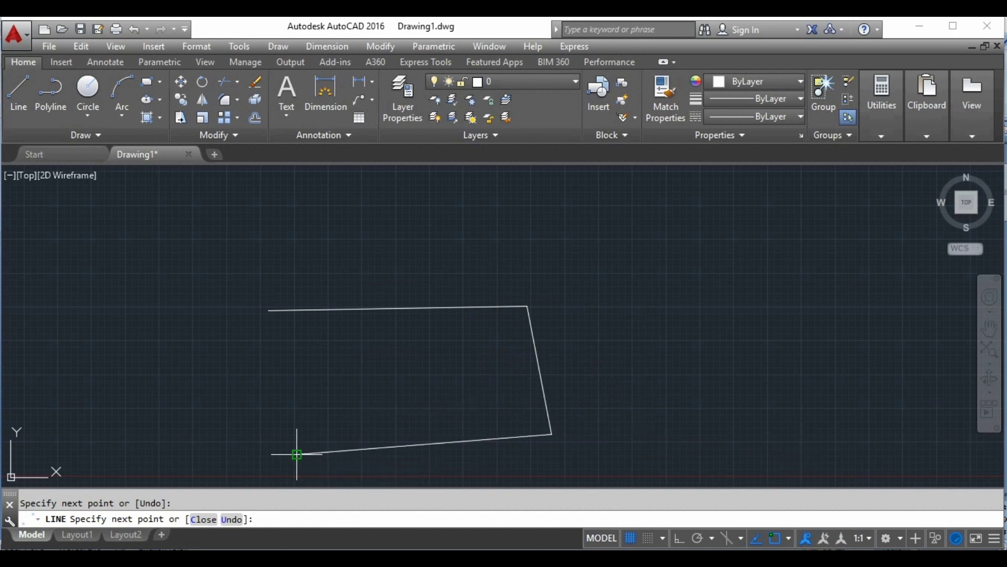
pyautogui.click(269, 311)
pyautogui.rightClick(296, 247)
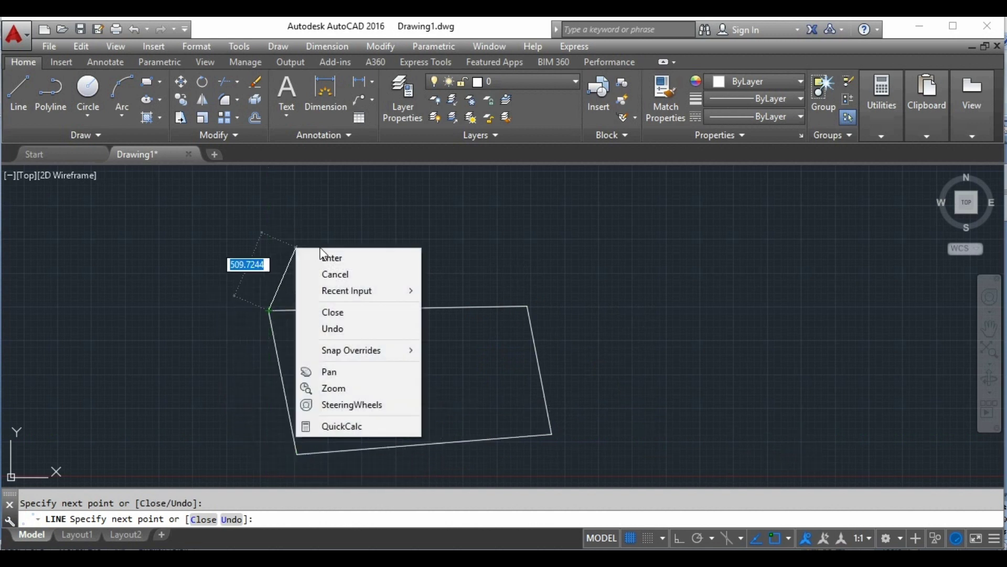
pyautogui.click(330, 258)
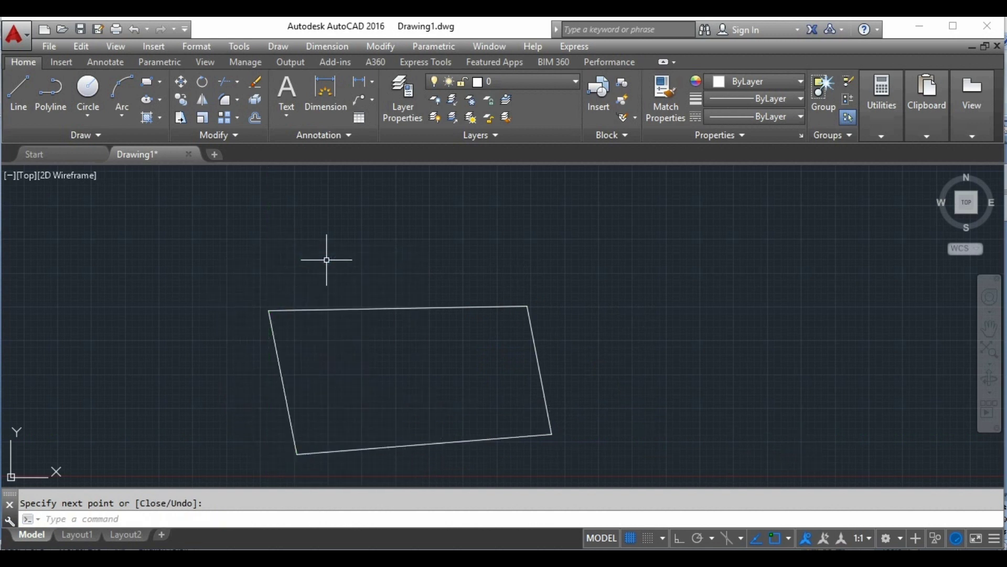
# - Select all four lines and JOIN them into one closed polyline, then return to Word
pyautogui.click(352, 310)
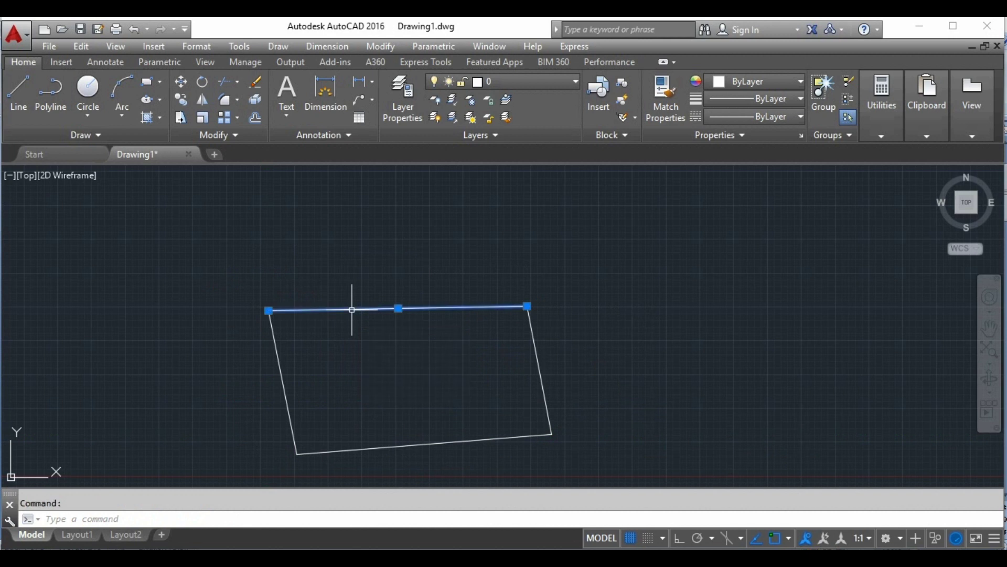
pyautogui.click(541, 363)
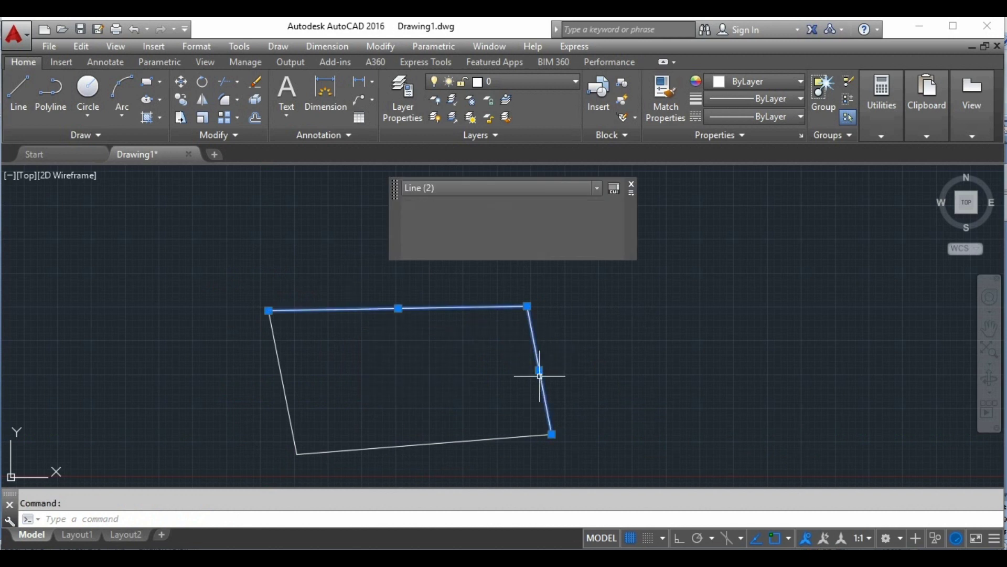
pyautogui.click(510, 438)
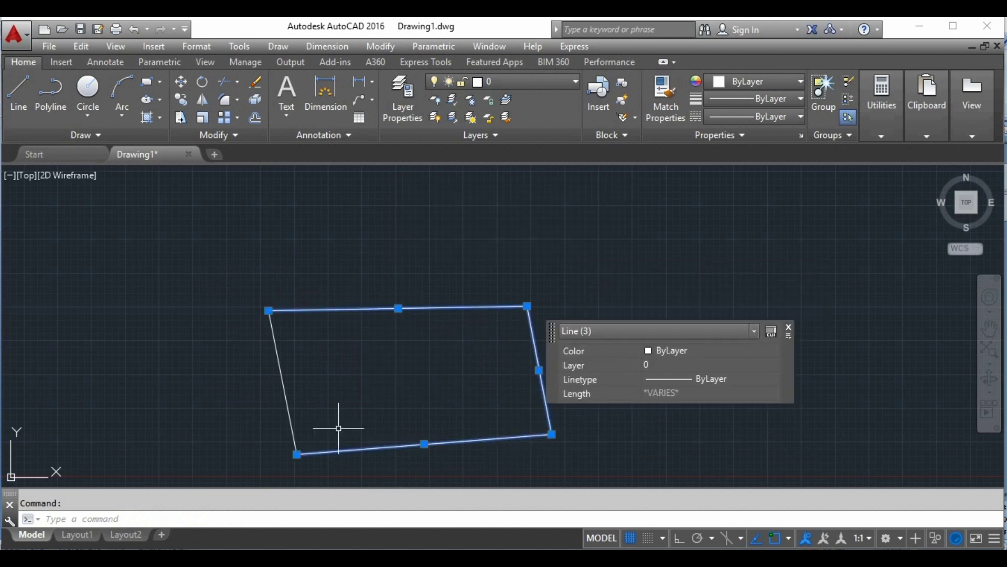
pyautogui.click(289, 404)
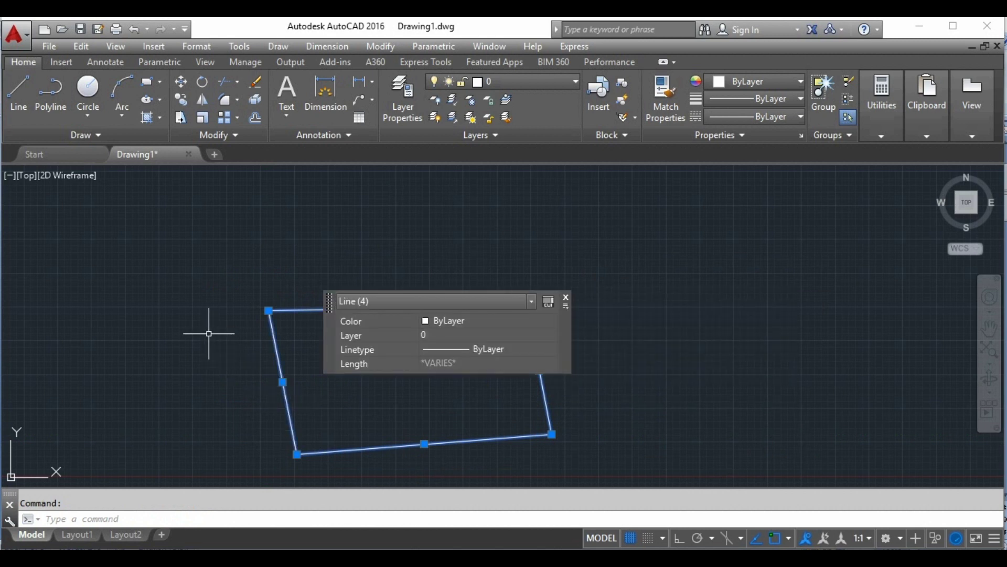
pyautogui.press('Escape')
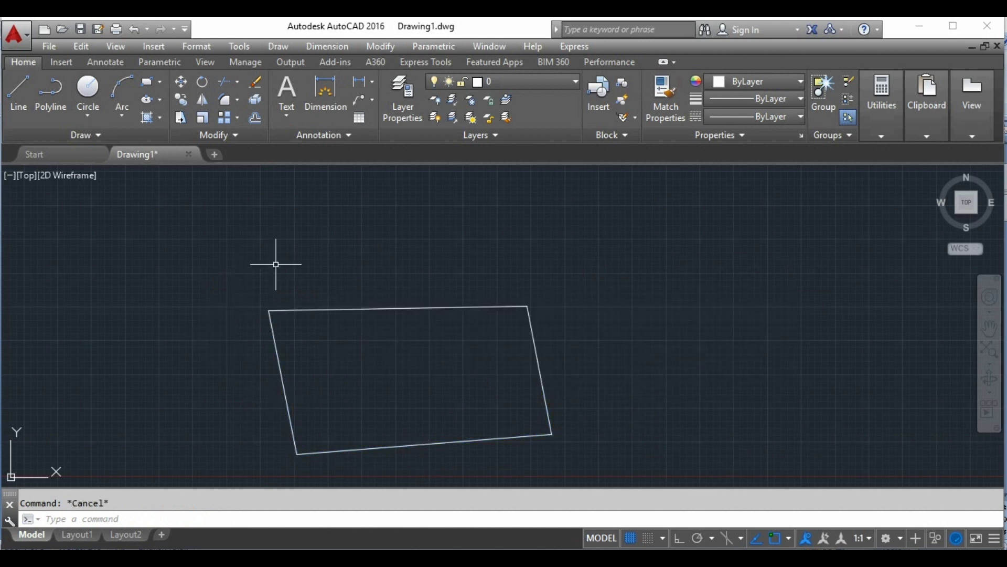
pyautogui.moveTo(475, 252); pyautogui.dragTo(683, 463)
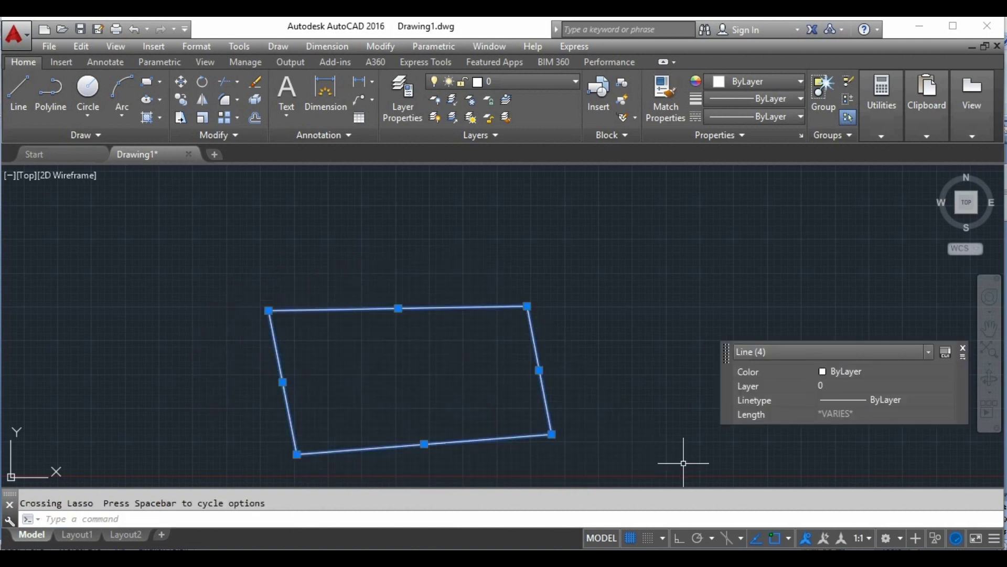
pyautogui.click(318, 516)
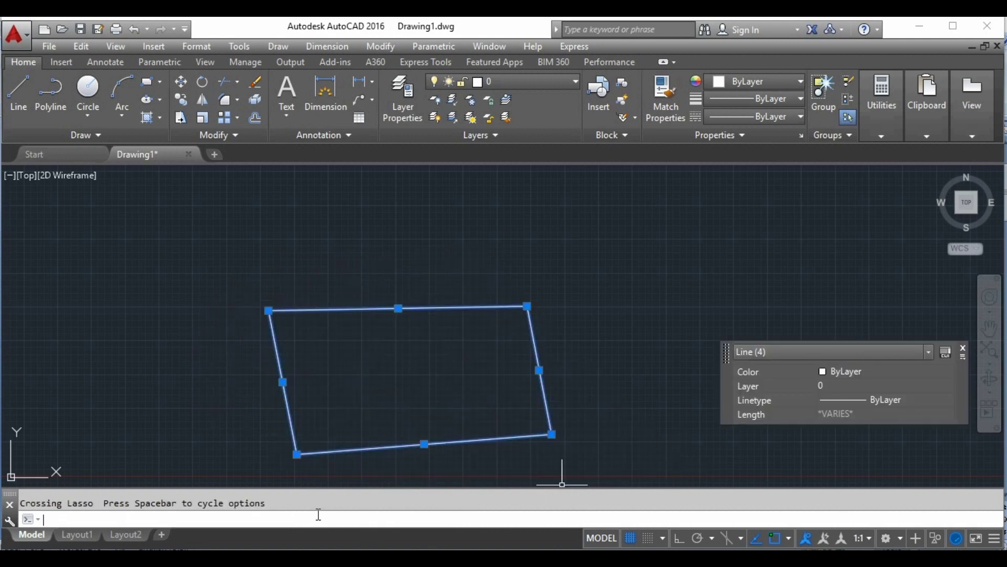
pyautogui.write('join')
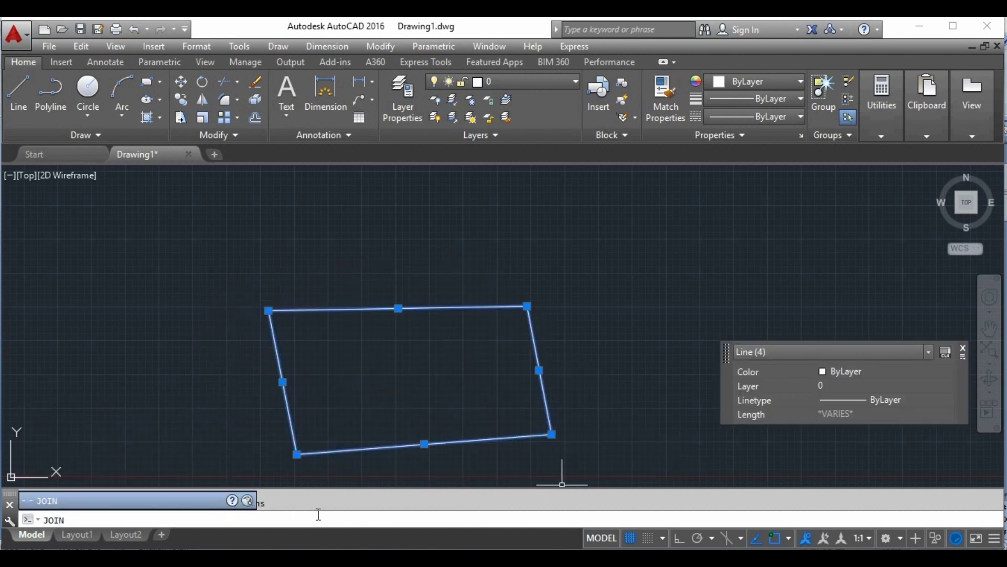
pyautogui.press('Return')
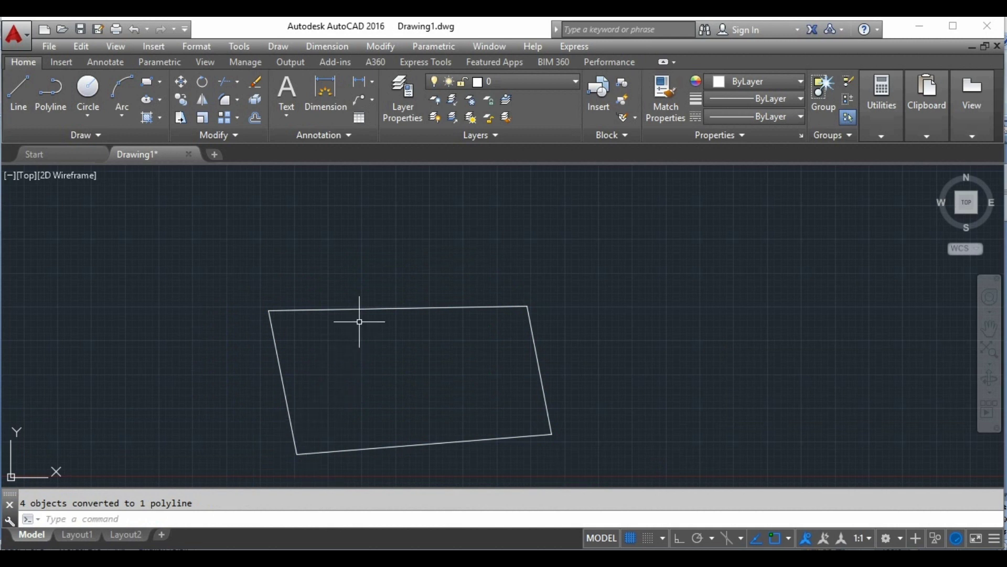
pyautogui.click(365, 310)
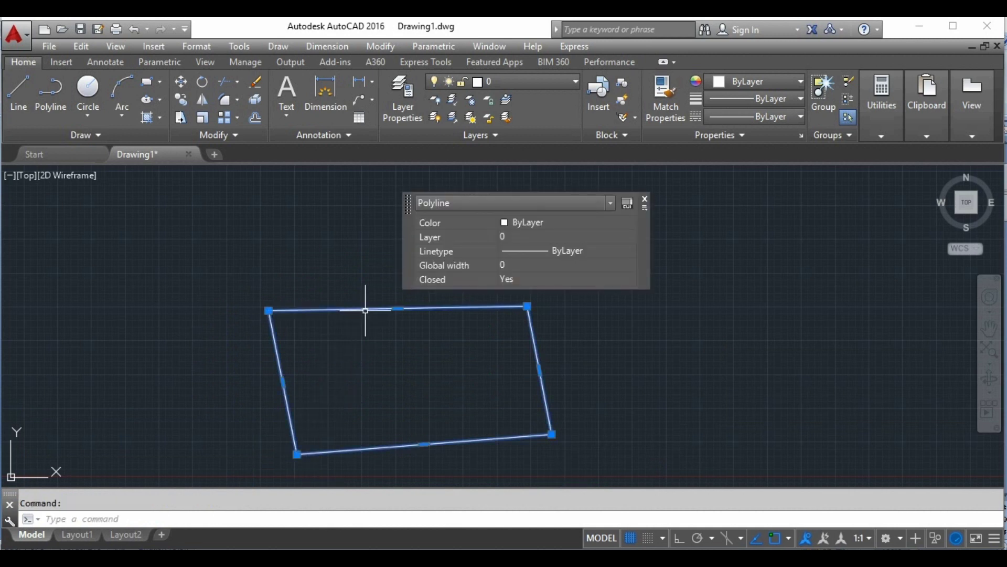
pyautogui.click(488, 504)
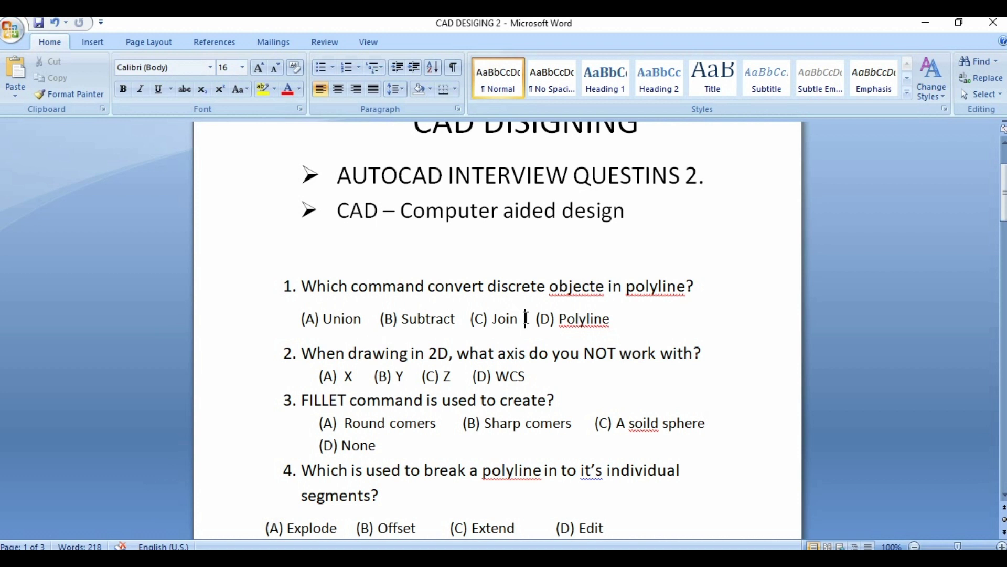
# - Highlight '(C) Join' in question 1 and dismiss the polyline's Quick Properties in AutoCAD
pyautogui.moveTo(531, 318); pyautogui.dragTo(471, 321)
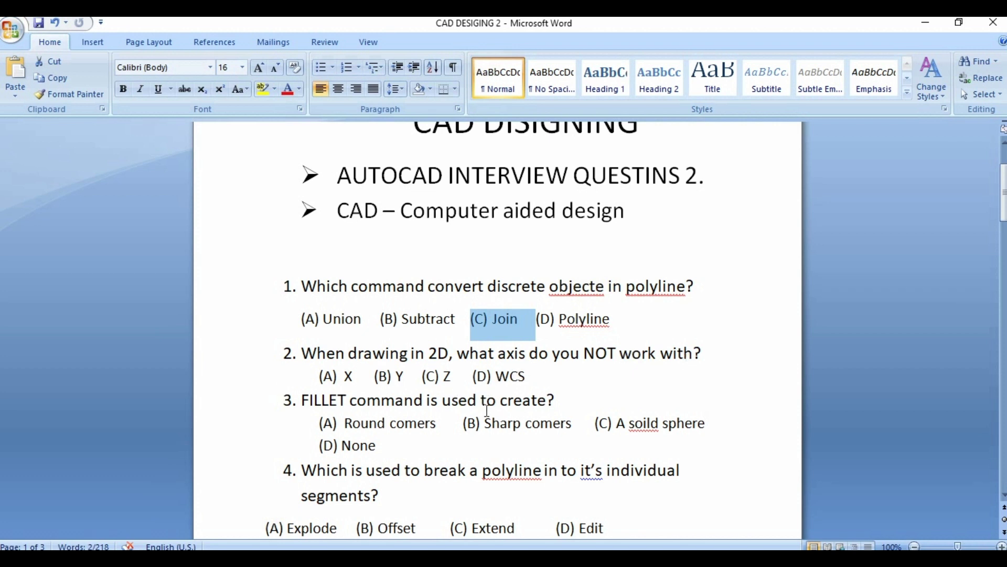
pyautogui.click(525, 501)
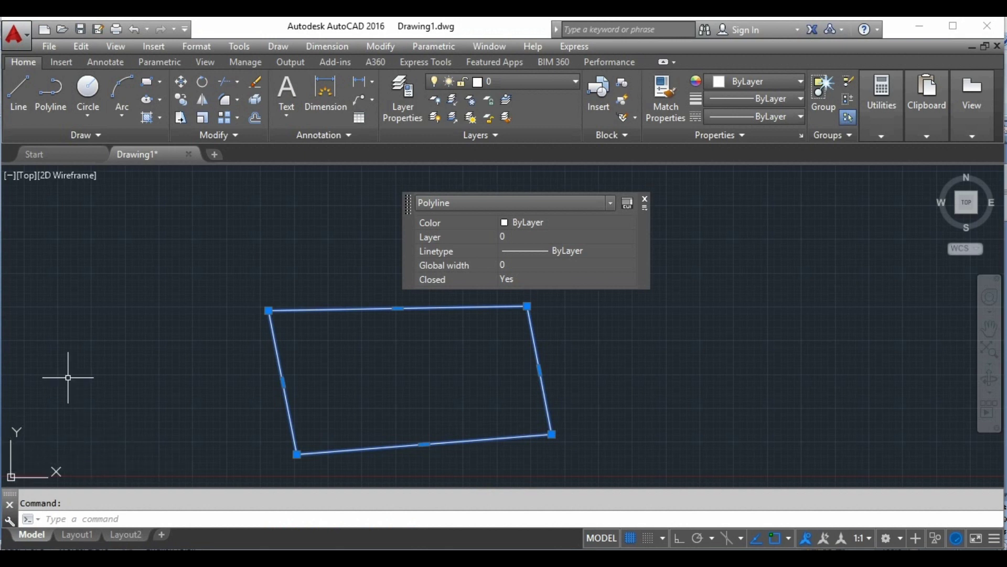
pyautogui.click(645, 199)
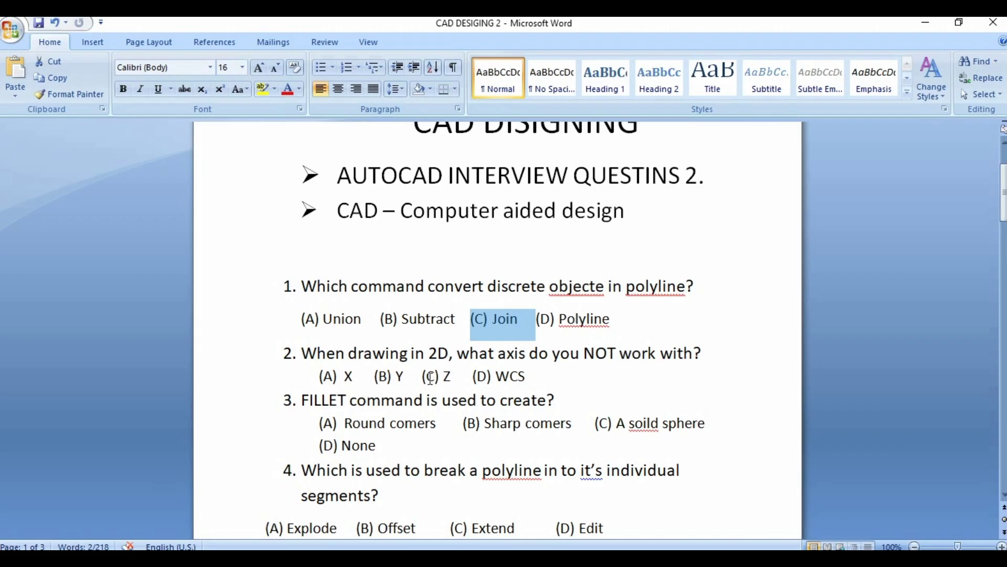
# - Highlight '(C) Z' as question 2's answer and scroll the quiz further down
pyautogui.moveTo(472, 376); pyautogui.dragTo(397, 377)
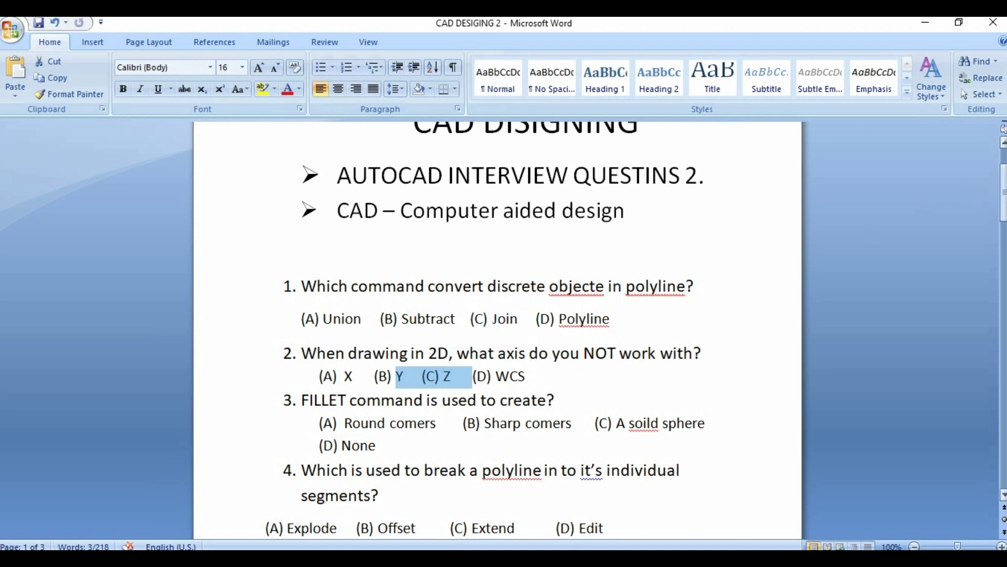
pyautogui.moveTo(1003, 192); pyautogui.dragTo(1004, 212)
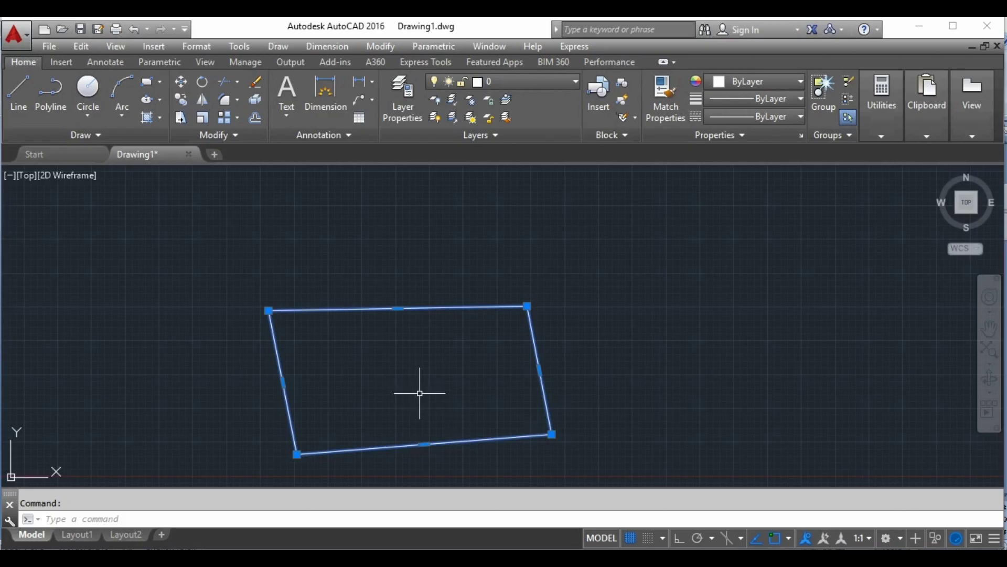
# - Erase the quadrilateral and draw vertical and horizontal lines meeting at a right-angle corner
pyautogui.press('Delete')
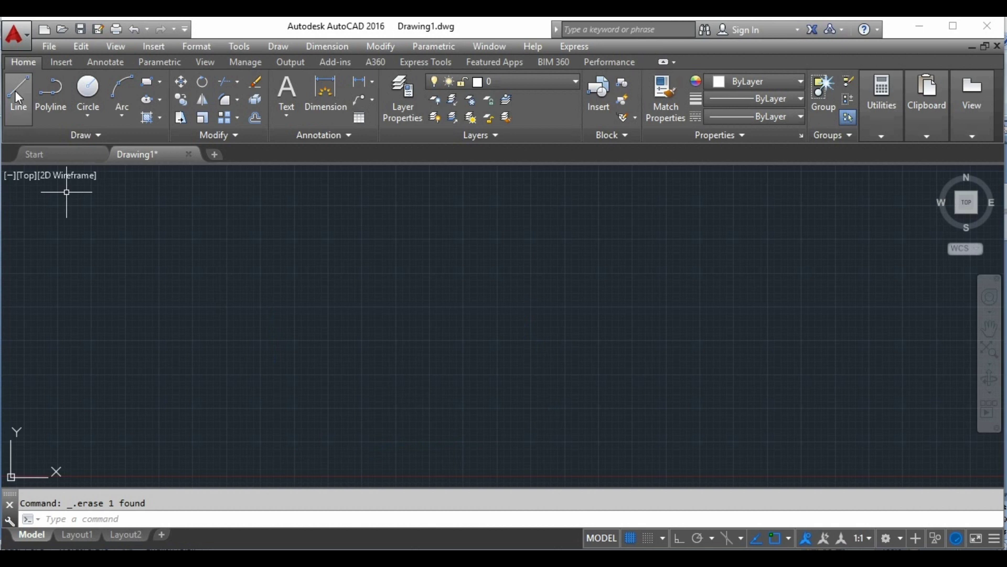
pyautogui.click(18, 90)
pyautogui.click(428, 234)
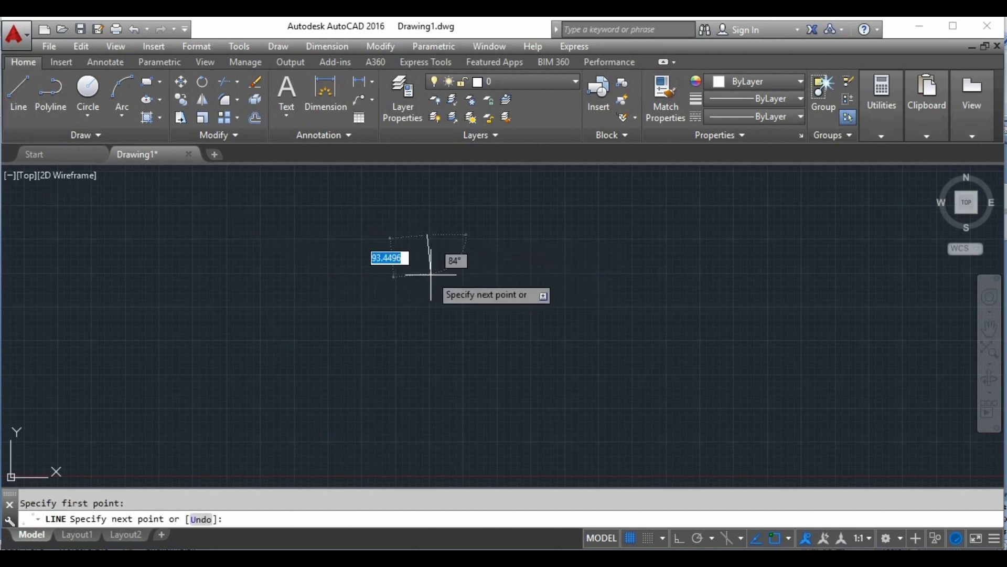
pyautogui.click(427, 366)
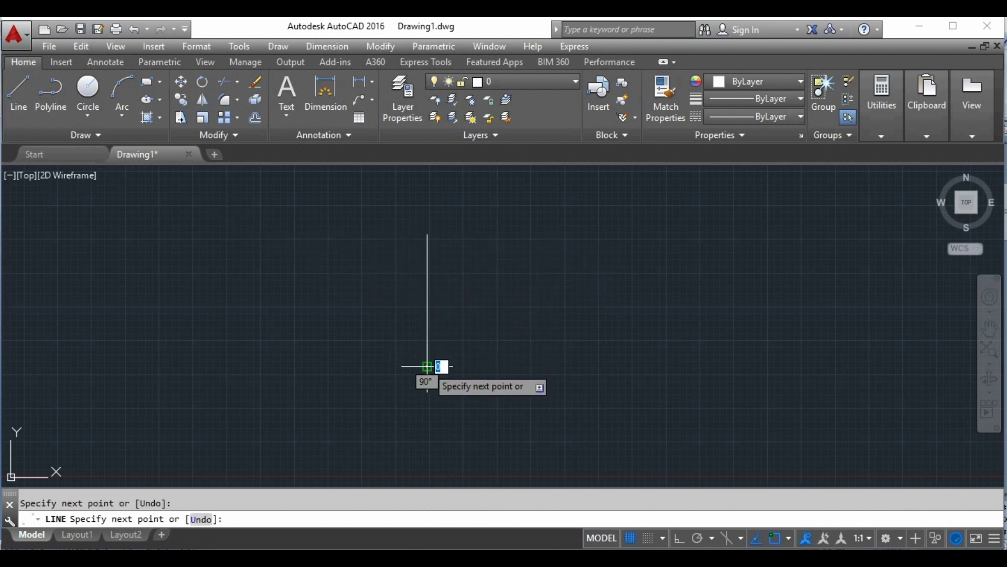
pyautogui.click(285, 366)
pyautogui.rightClick(285, 366)
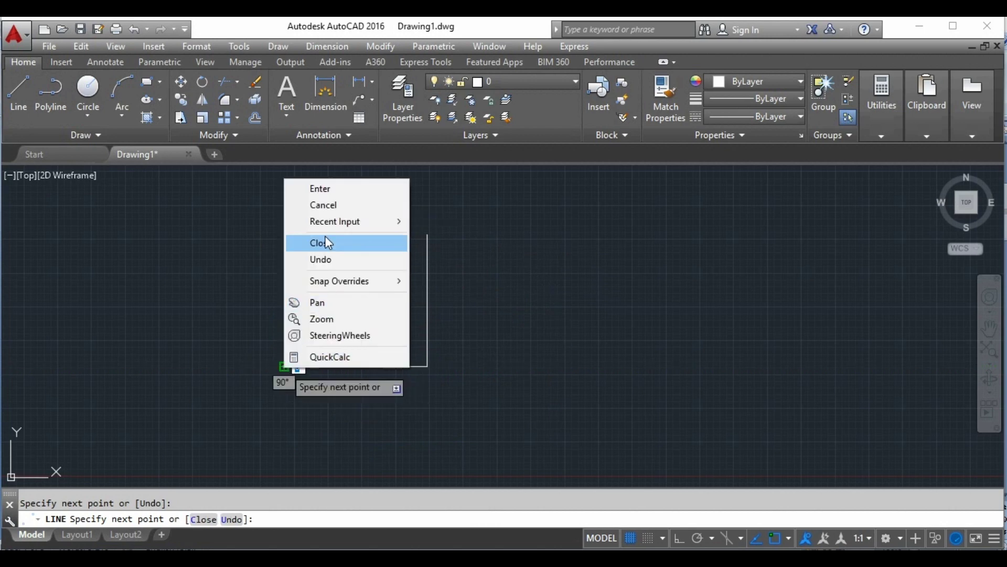
pyautogui.click(327, 194)
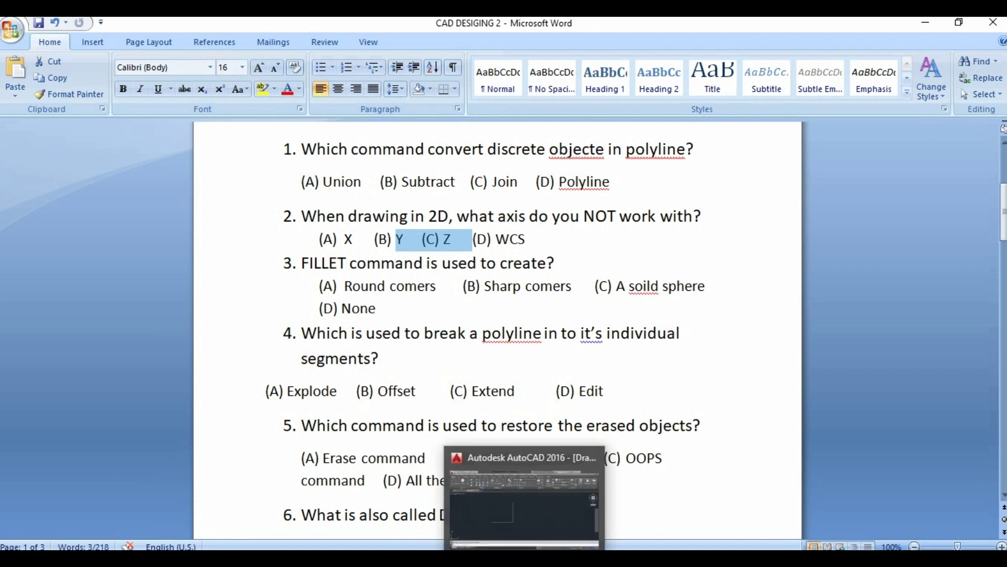
pyautogui.click(473, 462)
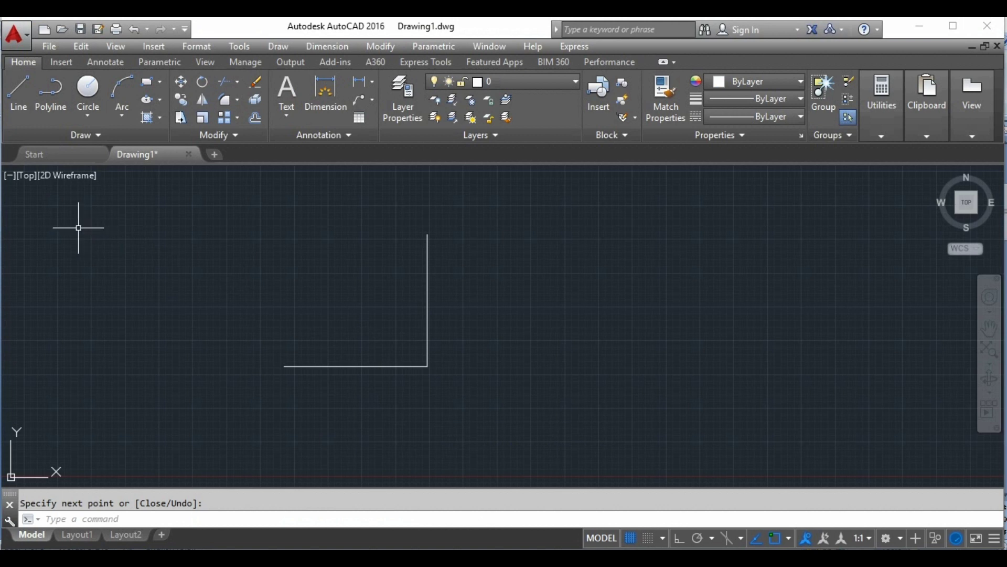
pyautogui.click(143, 525)
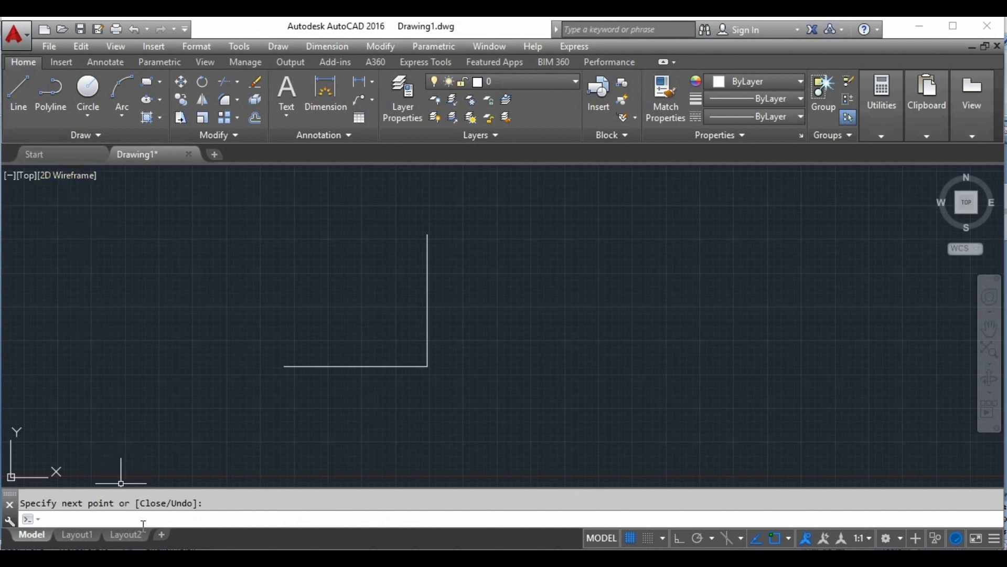
# - Fillet the corner between the horizontal and vertical lines with radius 15
pyautogui.write('fi')
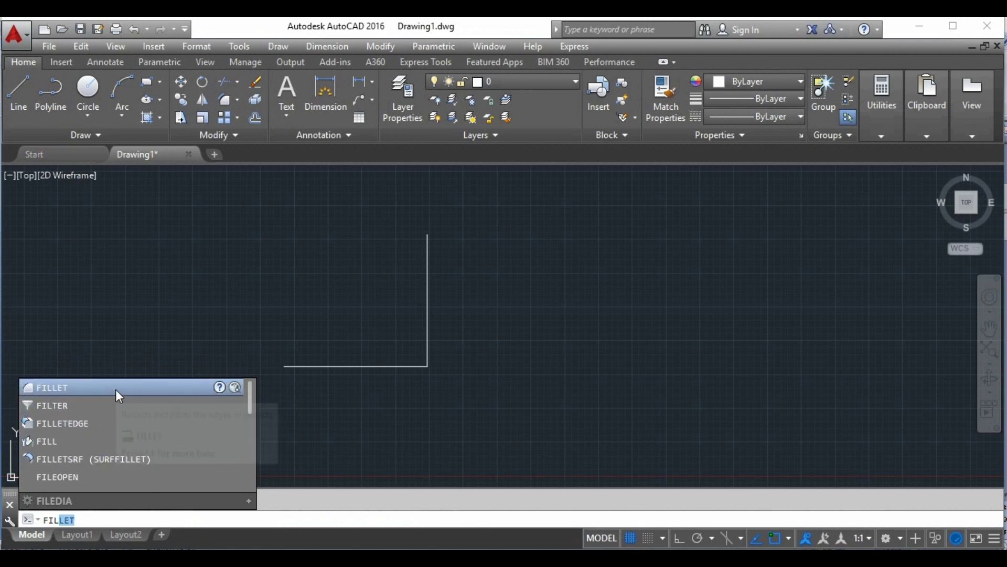
pyautogui.click(116, 388)
pyautogui.click(294, 521)
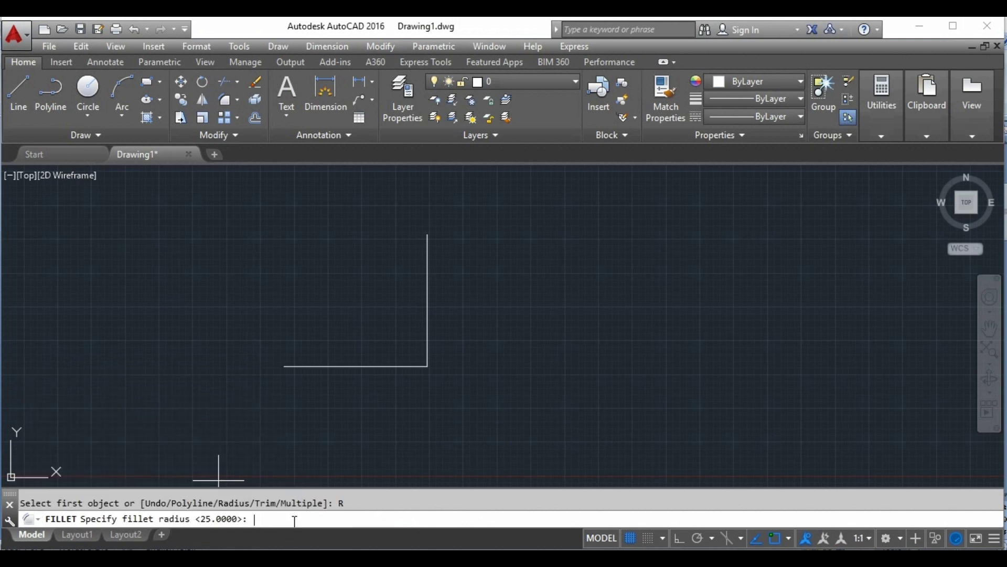
pyautogui.write('15')
pyautogui.press('Return')
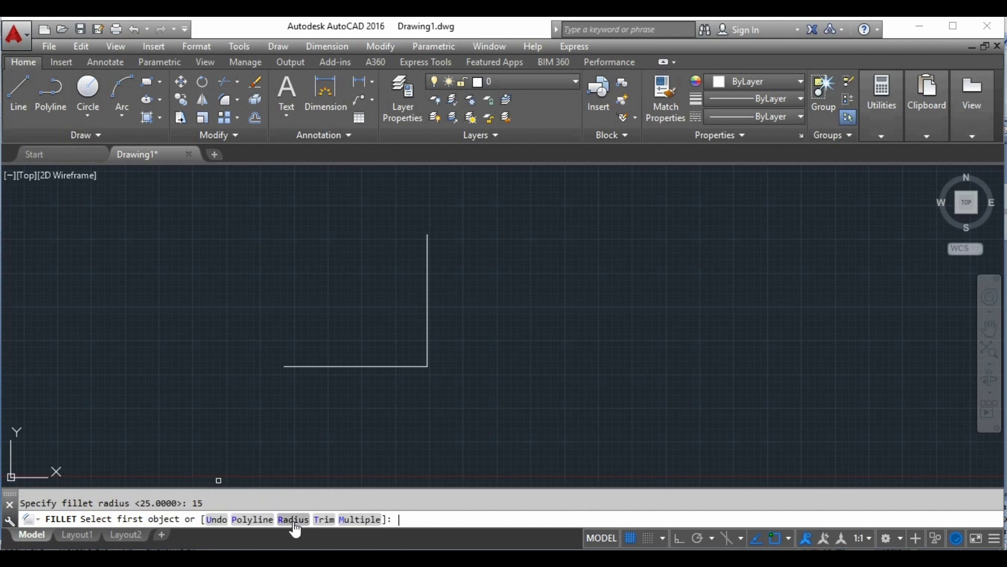
pyautogui.click(403, 364)
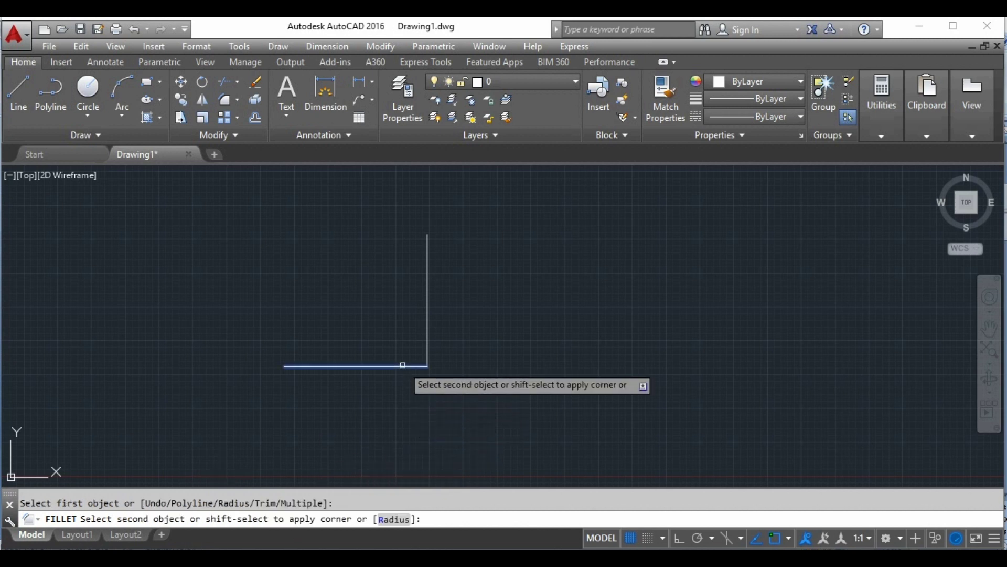
pyautogui.click(426, 351)
pyautogui.press('Return')
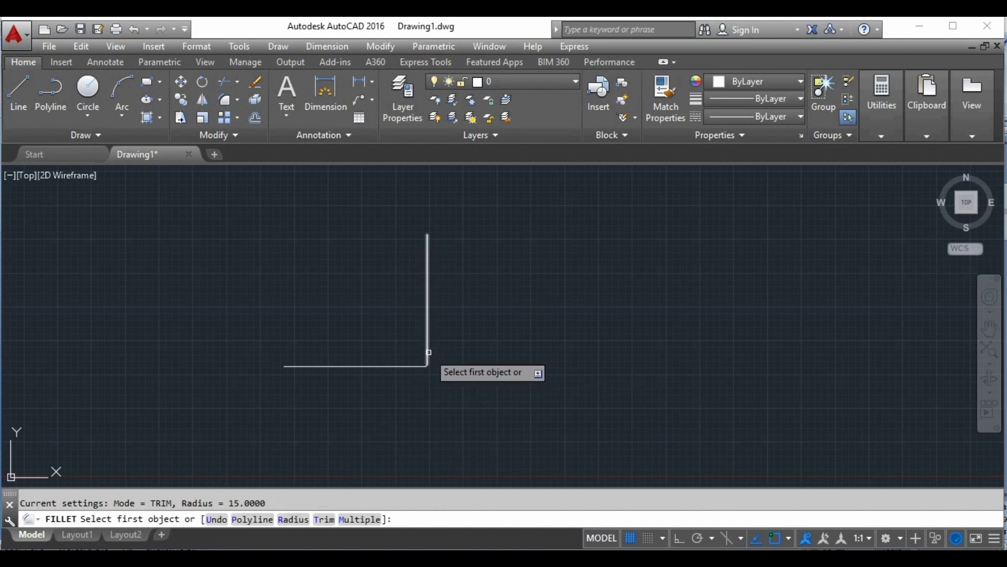
# - Scroll the Word quiz down to question 3 about FILLET
pyautogui.scroll(1, 427, 374)
pyautogui.scroll(4, 427, 373)
pyautogui.scroll(-2, 315, 338)
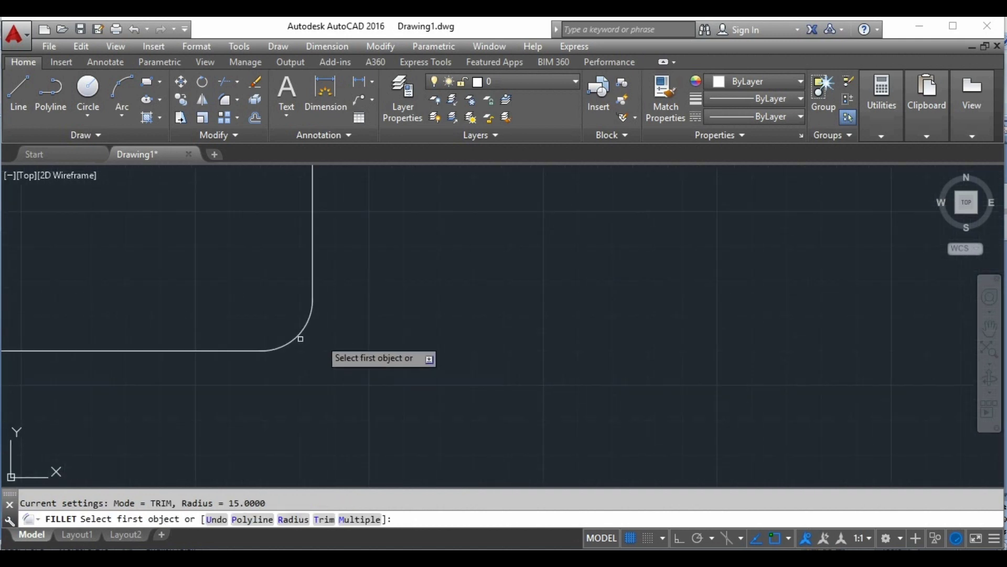
pyautogui.scroll(5, 283, 341)
pyautogui.scroll(-1, 344, 238)
pyautogui.scroll(-2, 345, 244)
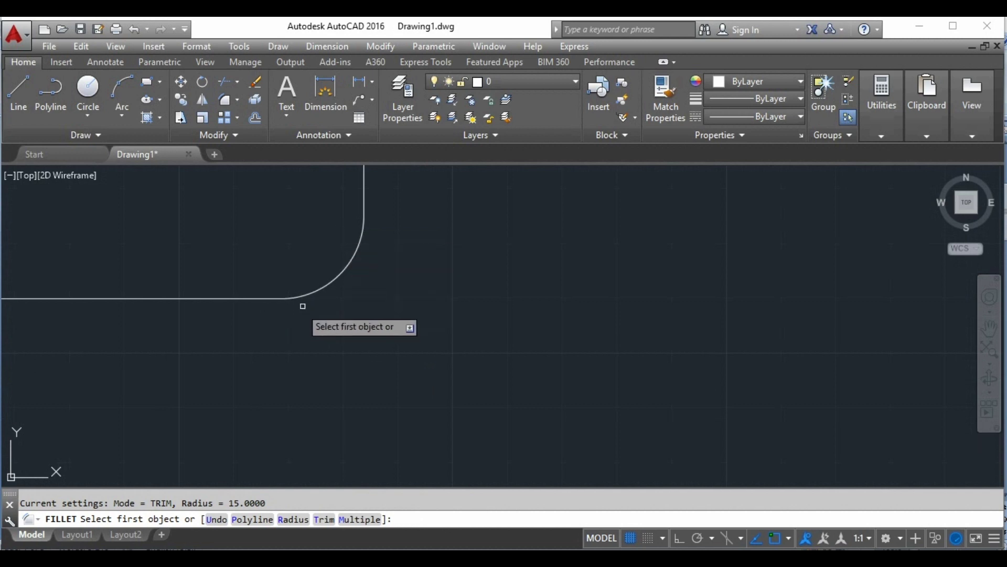
pyautogui.scroll(-2, 321, 311)
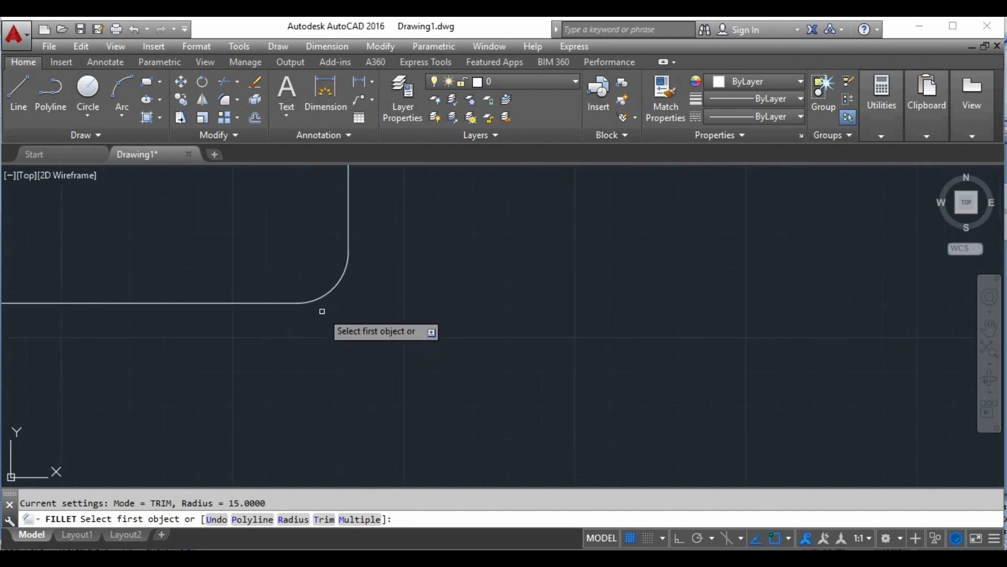
pyautogui.scroll(-2, 320, 312)
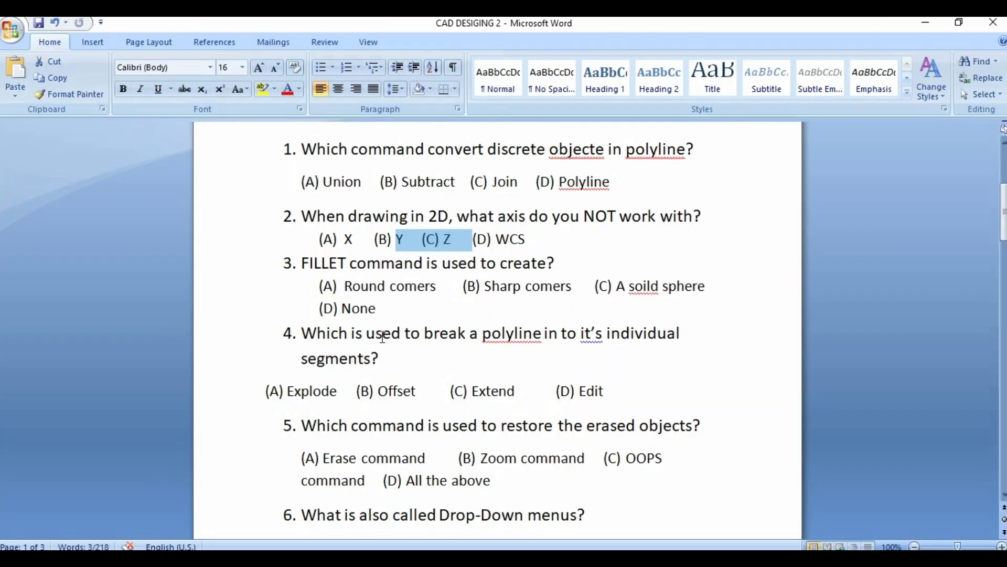
# - Highlight '(A) Round comers' as the answer to the FILLET question
pyautogui.moveTo(438, 287); pyautogui.dragTo(328, 290)
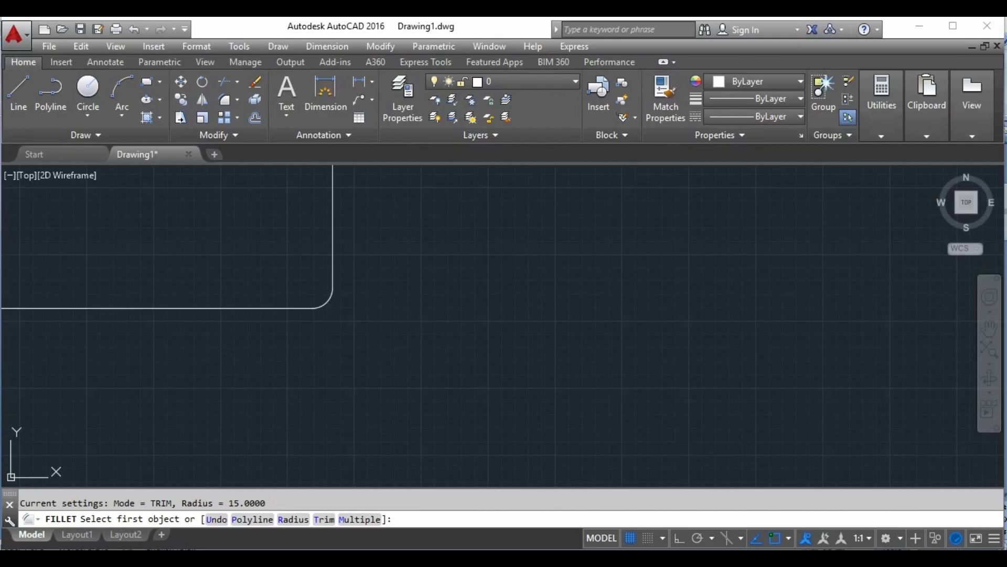
pyautogui.scroll(-5, 435, 294)
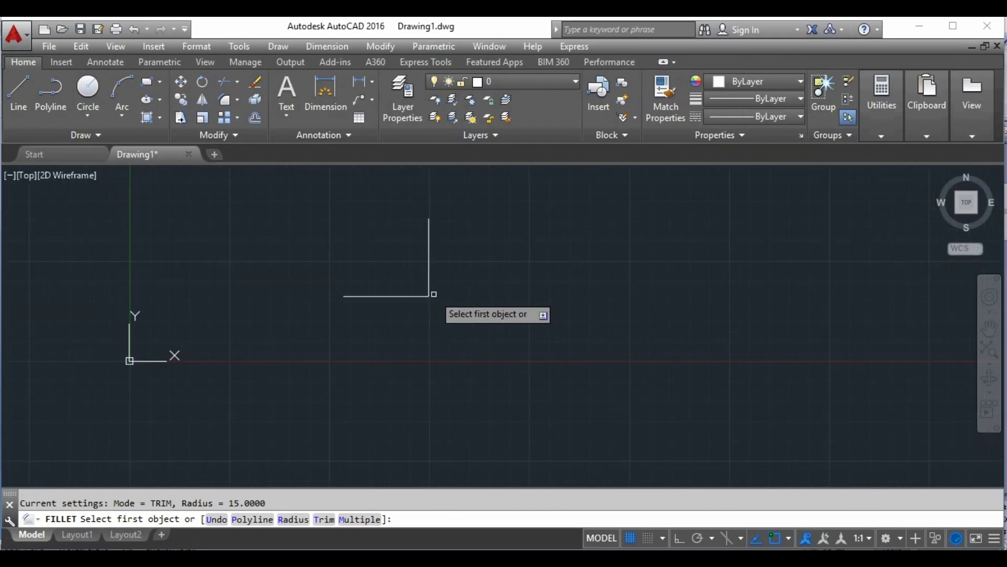
pyautogui.scroll(2, 455, 251)
# - Select all and erase the L-shaped lines, abandoning a started line
pyautogui.hotkey('ctrl', 'a')
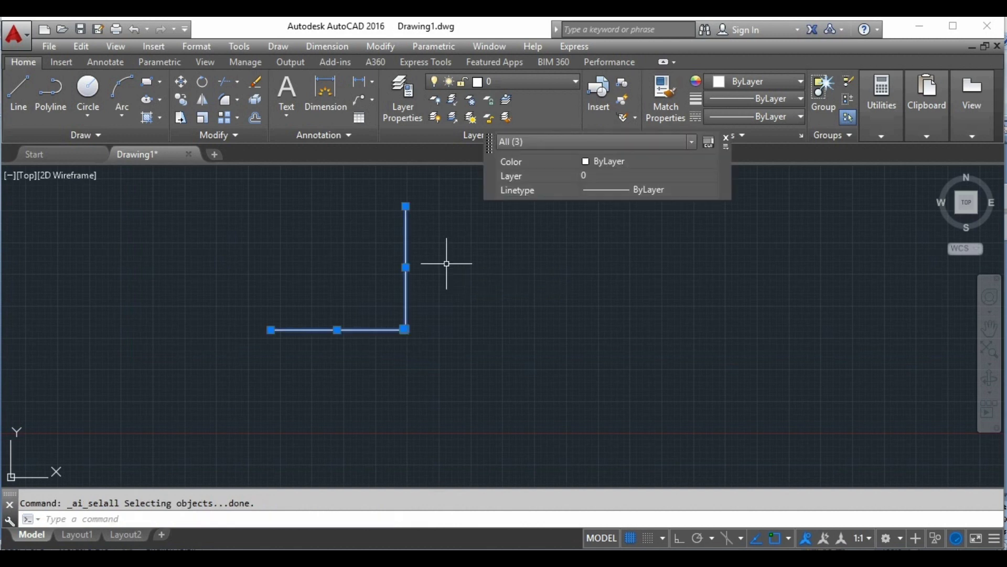
pyautogui.press('Delete')
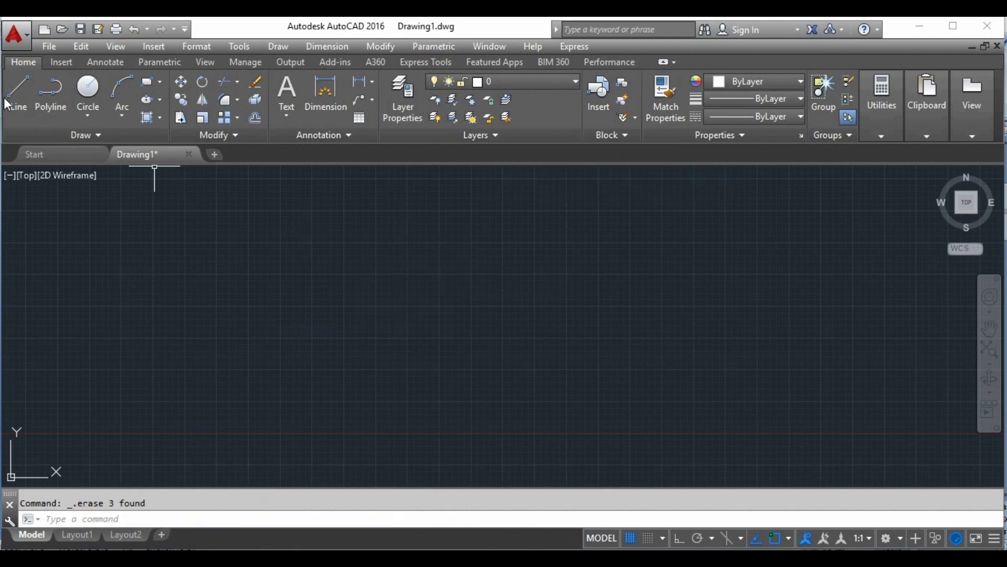
pyautogui.click(19, 93)
pyautogui.click(300, 263)
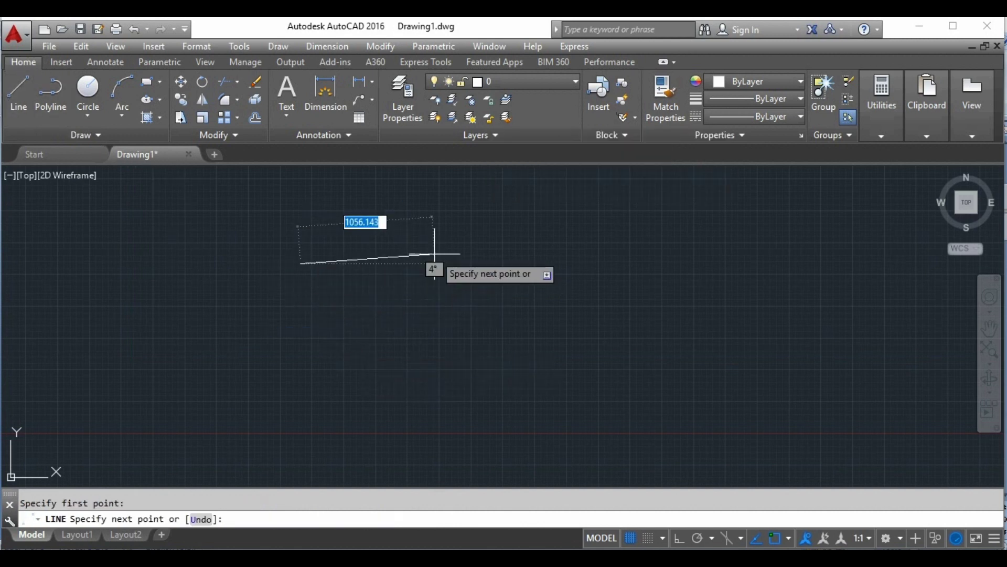
pyautogui.press('Escape')
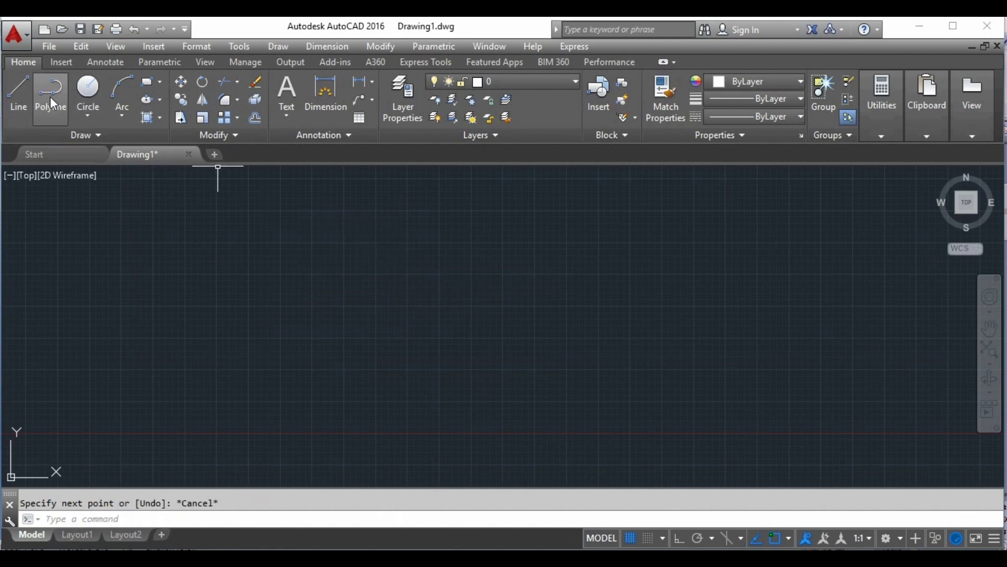
# - Draw a closed four-sided polyline, select it, then minimize AutoCAD
pyautogui.click(51, 93)
pyautogui.click(310, 262)
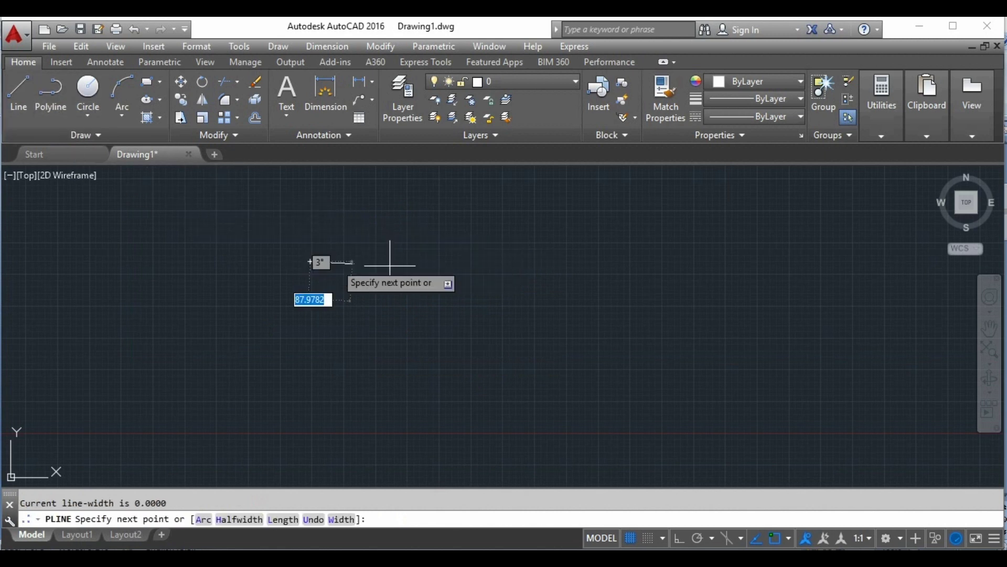
pyautogui.click(596, 257)
pyautogui.click(597, 429)
pyautogui.click(272, 429)
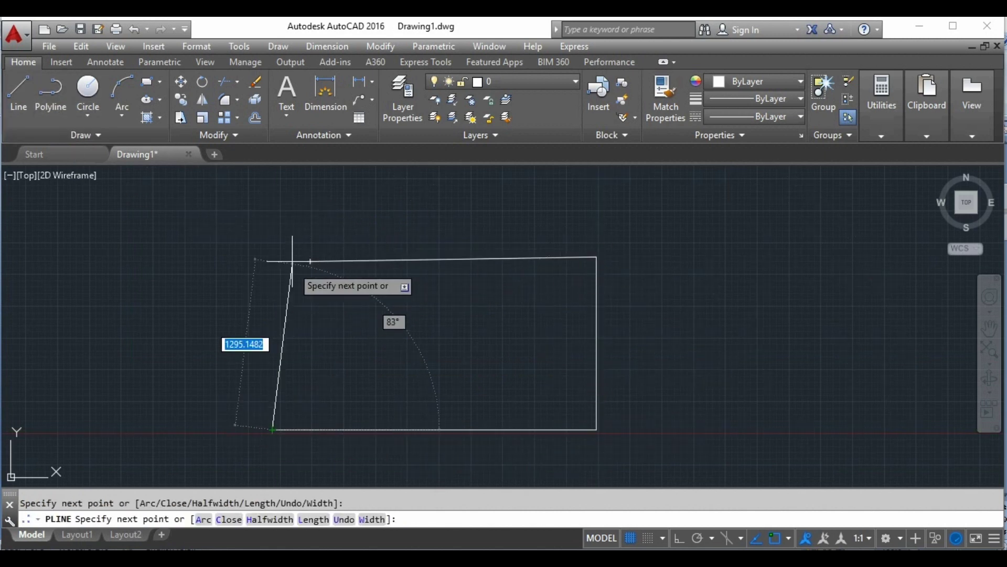
pyautogui.click(310, 261)
pyautogui.rightClick(310, 261)
pyautogui.click(328, 271)
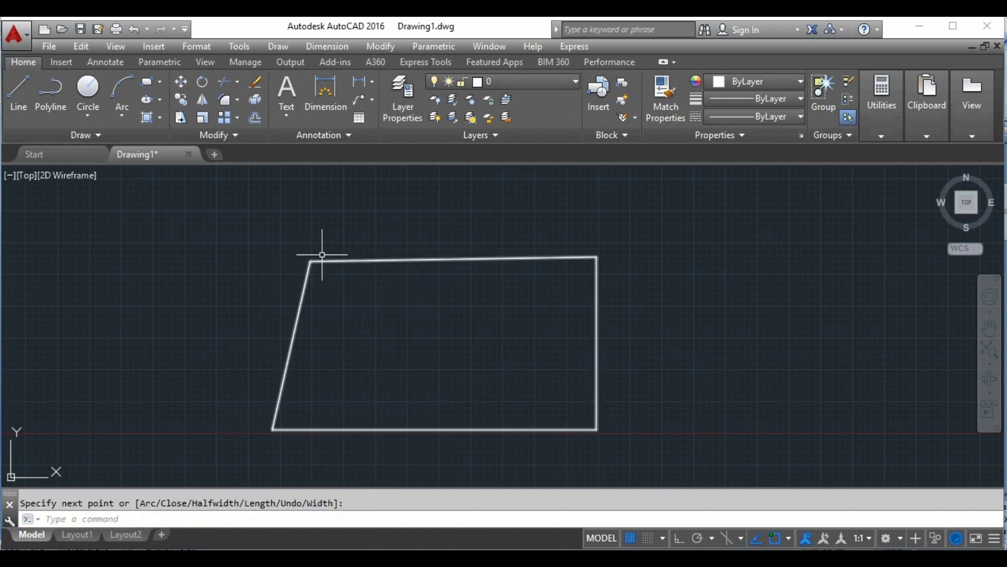
pyautogui.click(470, 258)
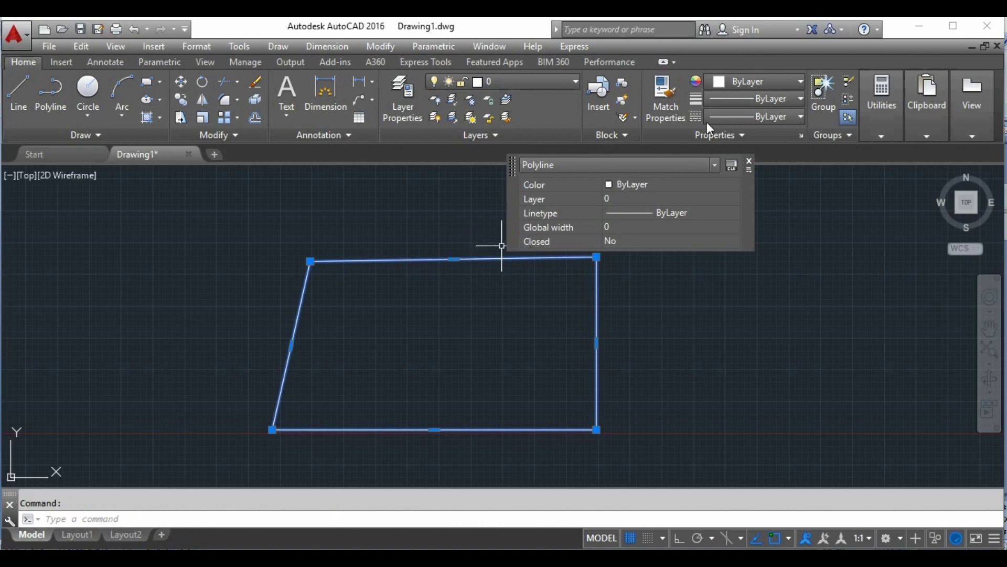
pyautogui.click(920, 26)
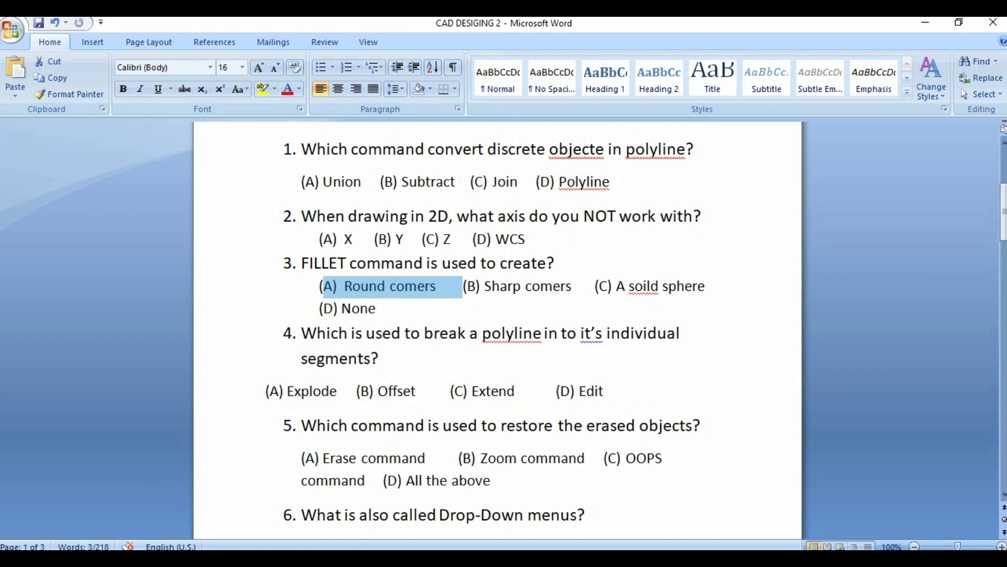
# - Run EXPLODE on the quadrilateral polyline to break it into separate lines
pyautogui.click(377, 559)
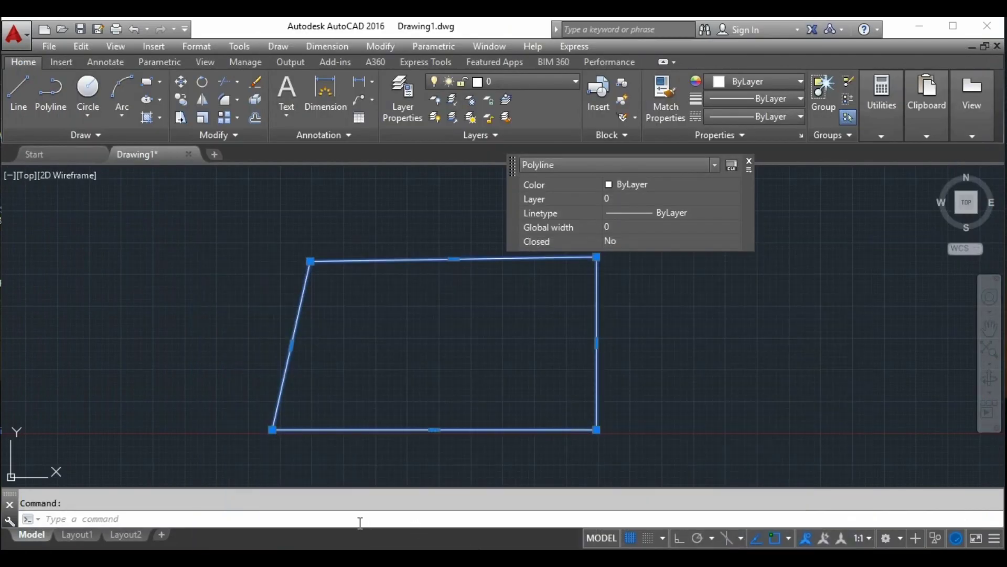
pyautogui.click(360, 522)
pyautogui.write('e')
pyautogui.write('po')
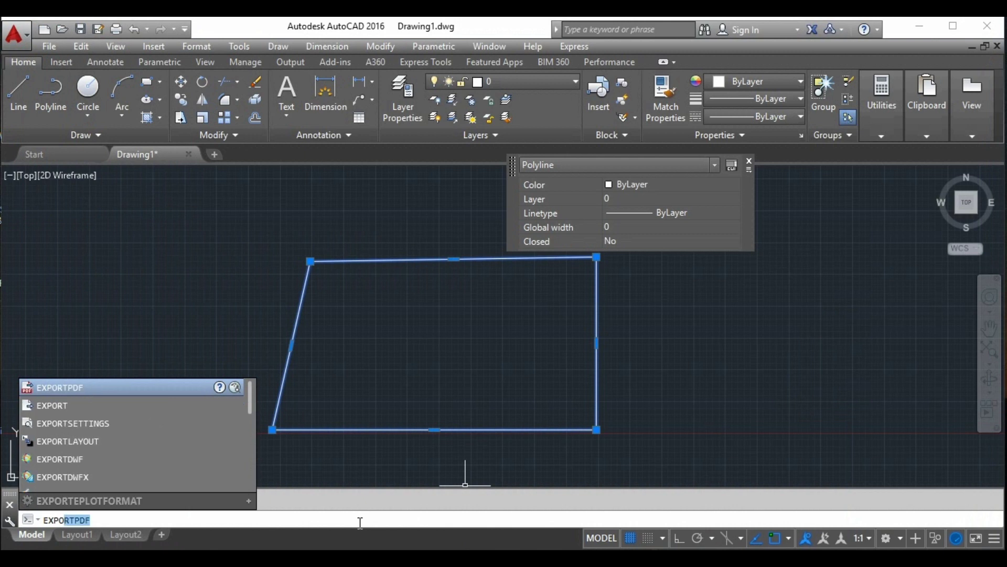
pyautogui.press('BackSpace')
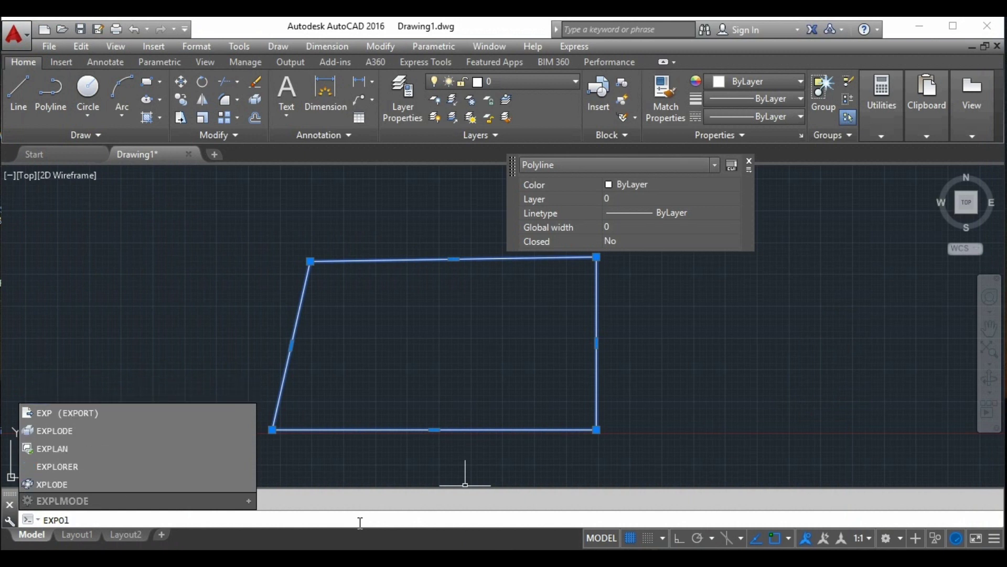
pyautogui.press('BackSpace')
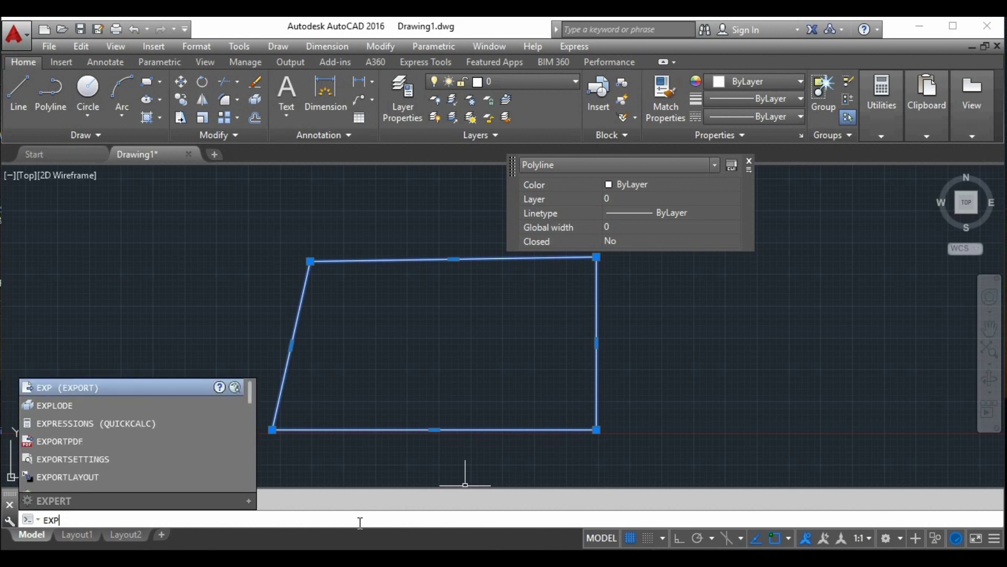
pyautogui.write('lo')
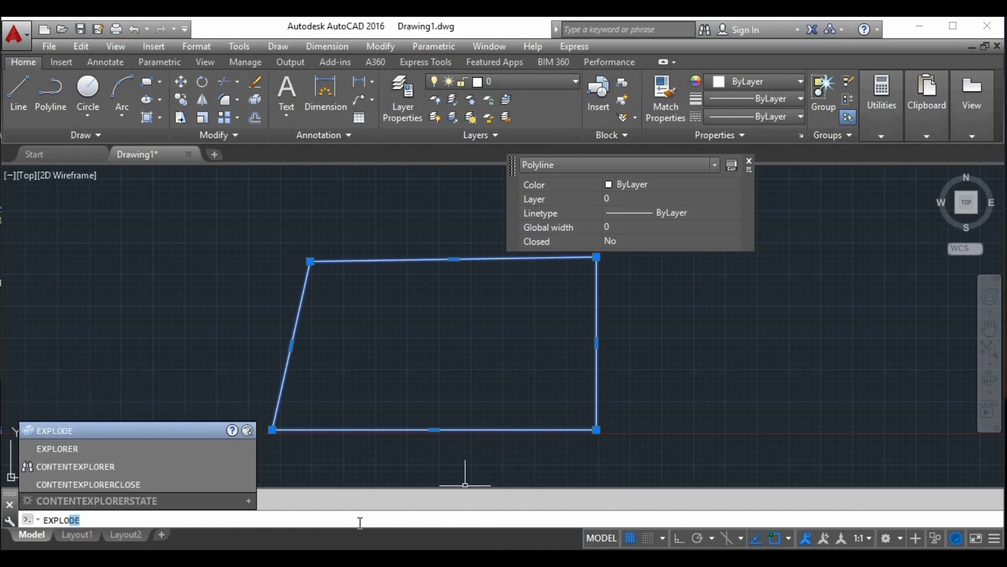
pyautogui.click(82, 429)
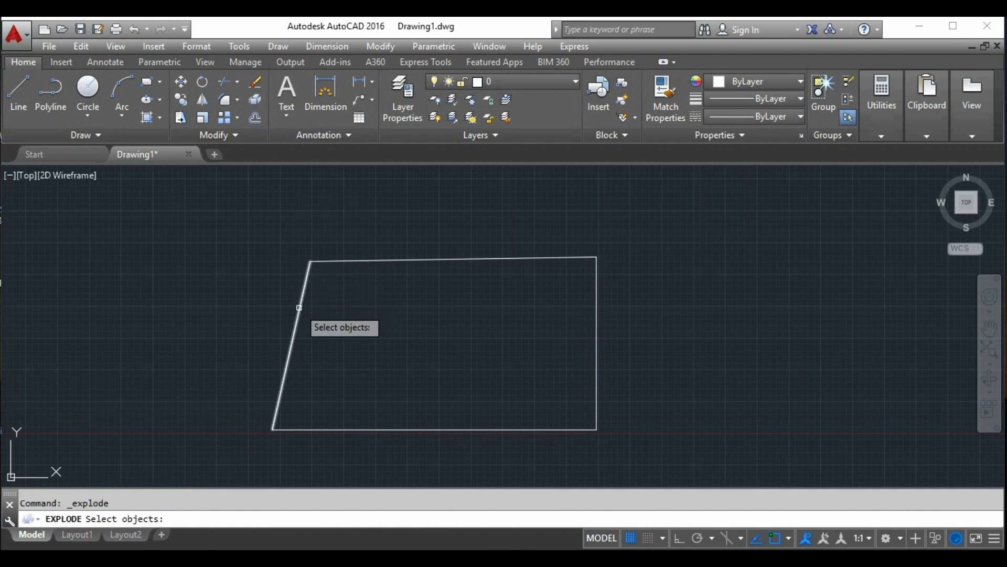
pyautogui.click(298, 331)
pyautogui.moveTo(324, 193)
pyautogui.mouseDown()
pyautogui.moveTo(223, 466)
pyautogui.moveTo(438, 158)
pyautogui.mouseUp()
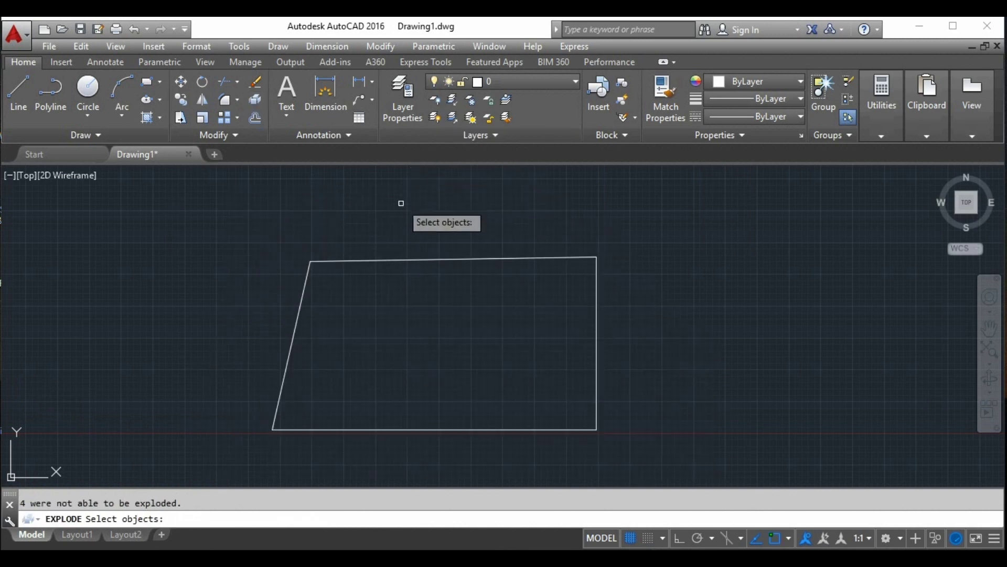
pyautogui.click(437, 260)
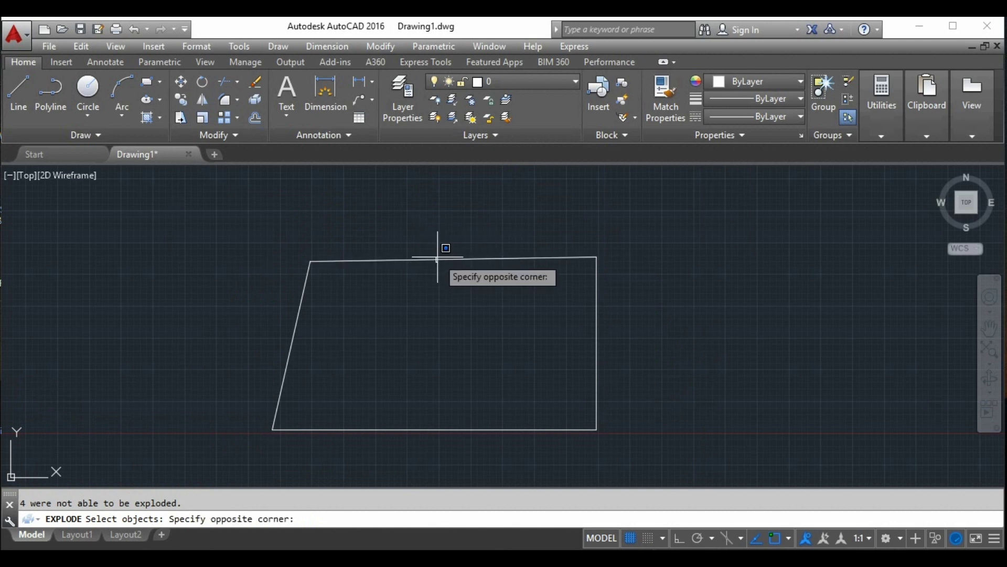
pyautogui.click(440, 257)
pyautogui.click(439, 257)
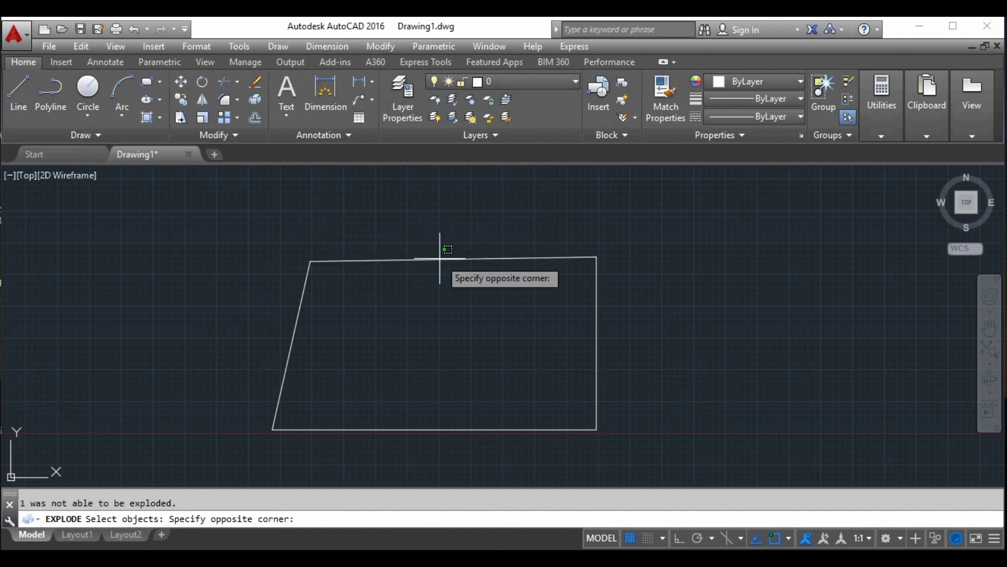
pyautogui.click(440, 263)
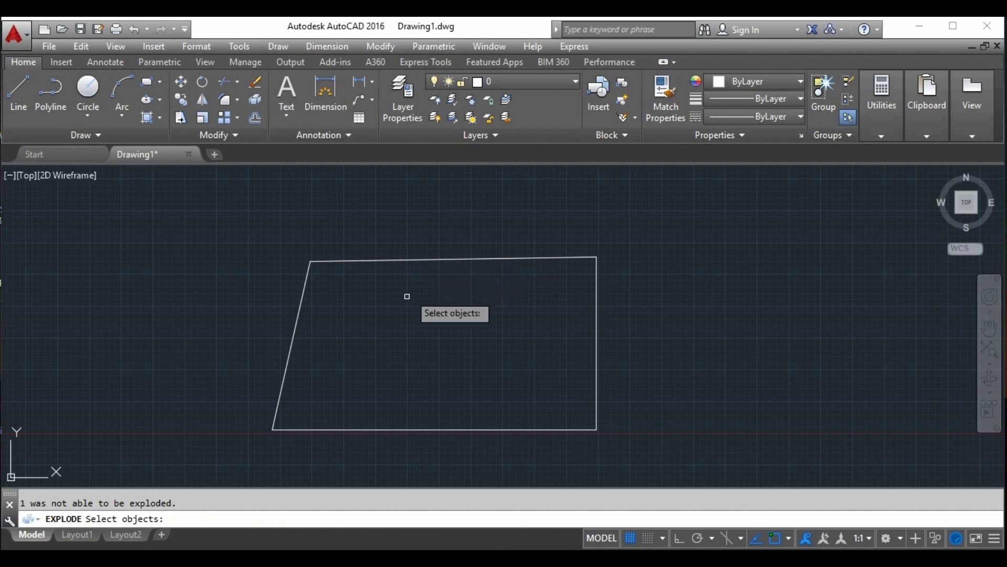
pyautogui.press('Escape')
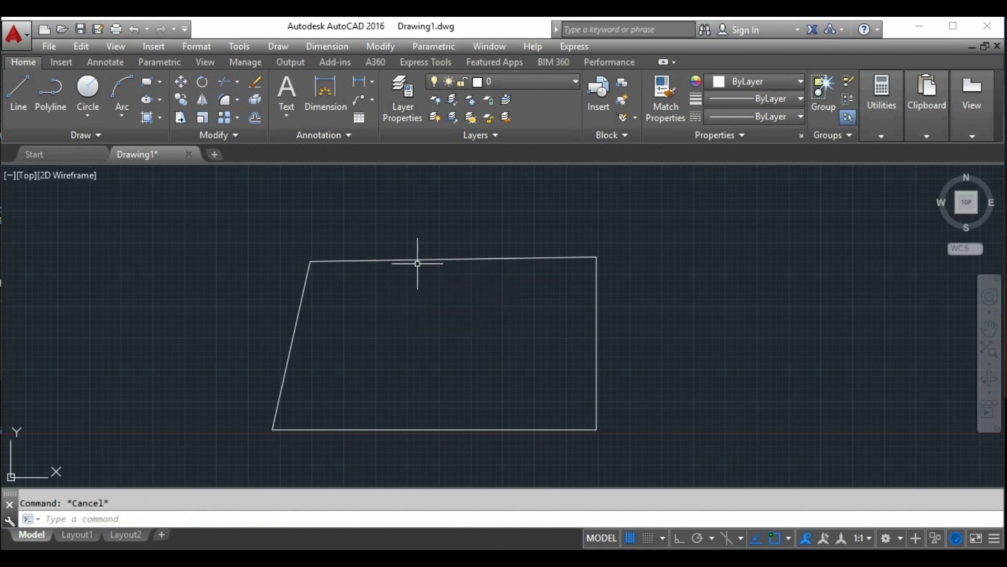
# - Click the top, left and bottom edges to confirm they are individual lines
pyautogui.click(417, 256)
pyautogui.click(409, 262)
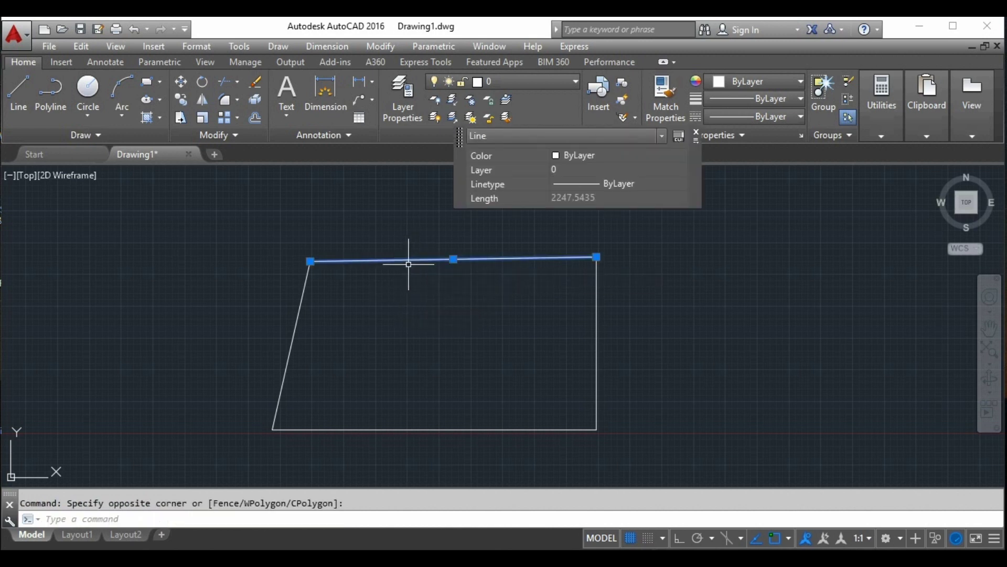
pyautogui.click(295, 326)
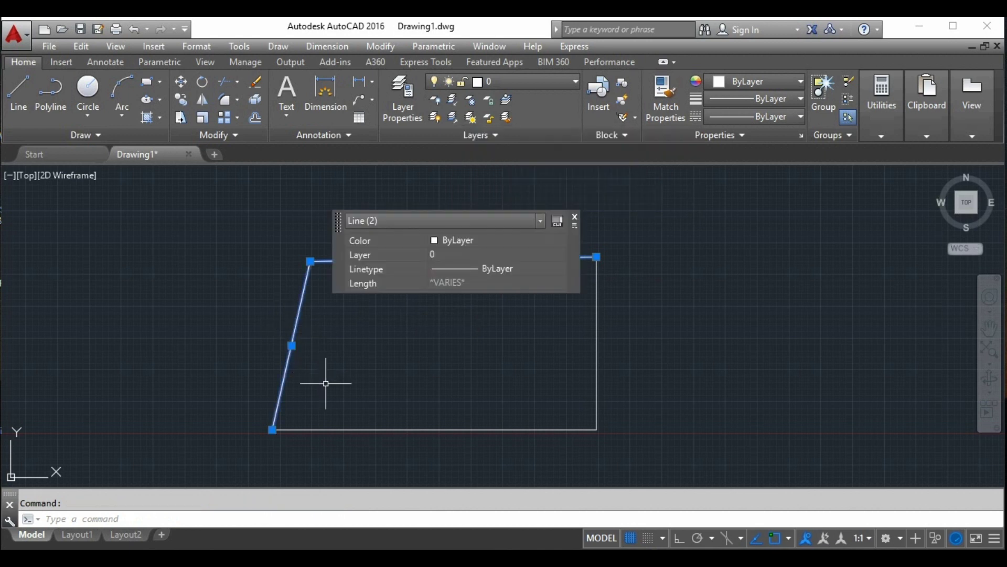
pyautogui.click(377, 429)
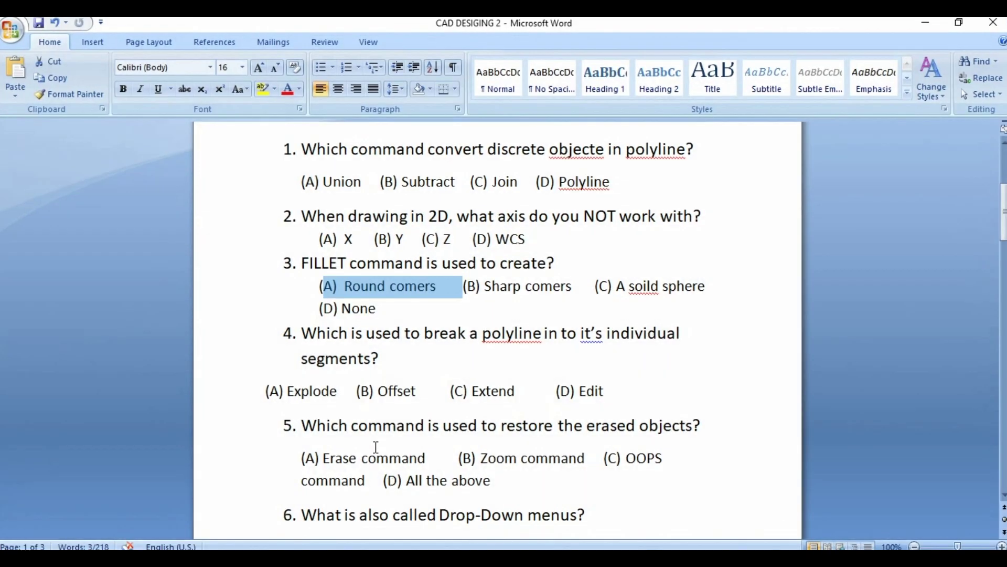
# - Highlight '(A) Explode' as question 4's answer, then return to AutoCAD
pyautogui.click(343, 391)
pyautogui.moveTo(343, 391); pyautogui.dragTo(262, 389)
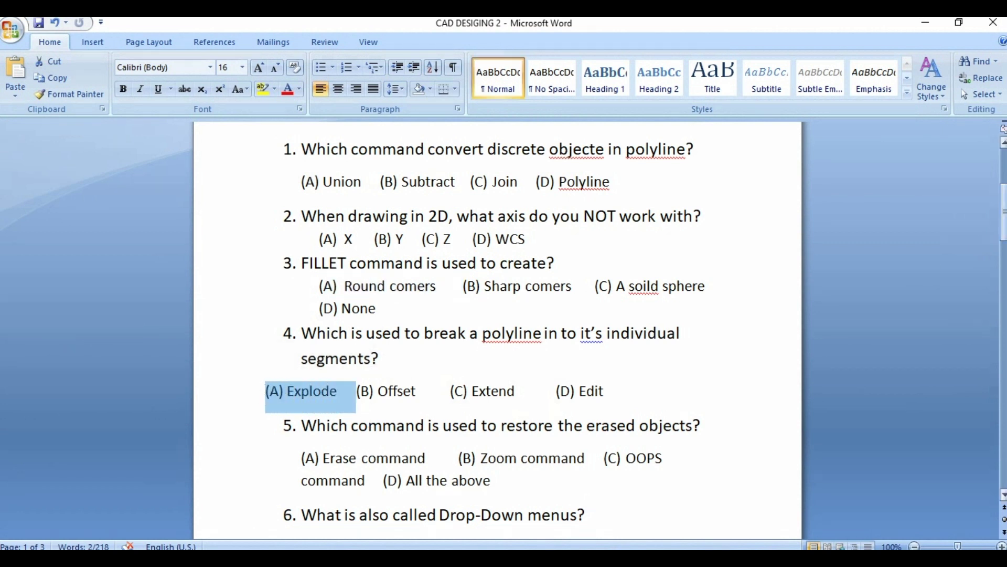
pyautogui.moveTo(1003, 212); pyautogui.dragTo(1003, 236)
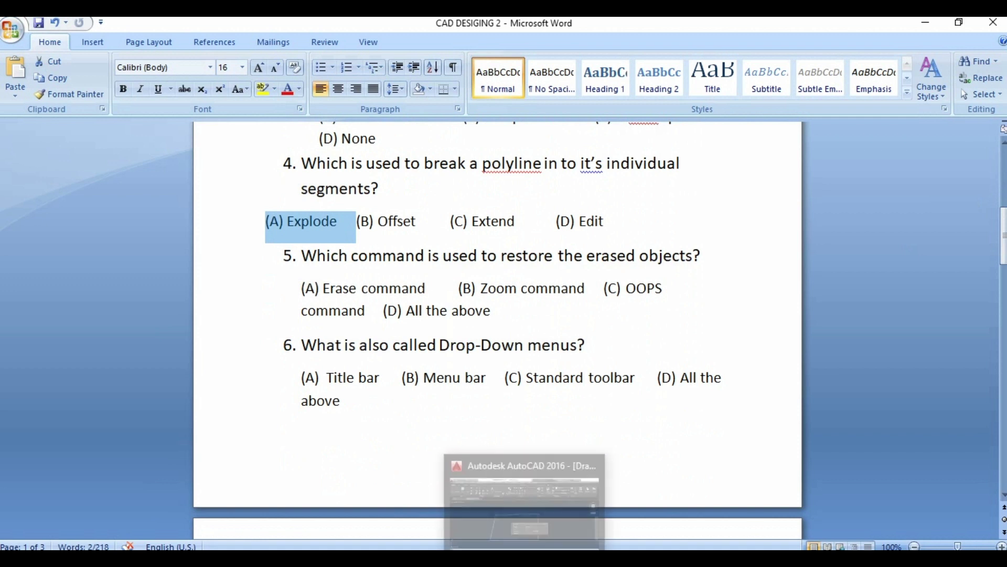
pyautogui.click(525, 559)
# - Draw a center-radius circle inside the quadrilateral
pyautogui.click(525, 504)
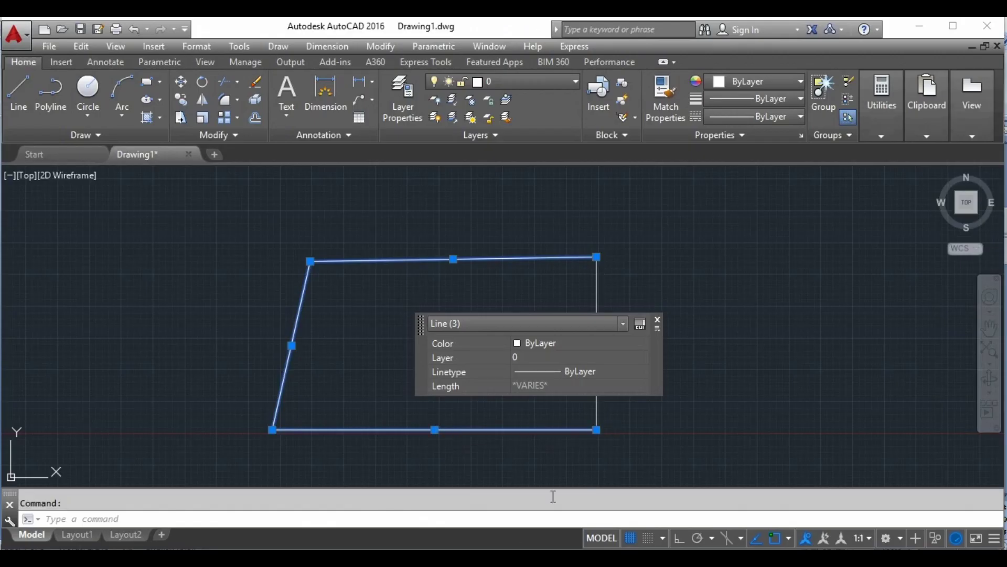
pyautogui.click(758, 309)
pyautogui.press('Escape')
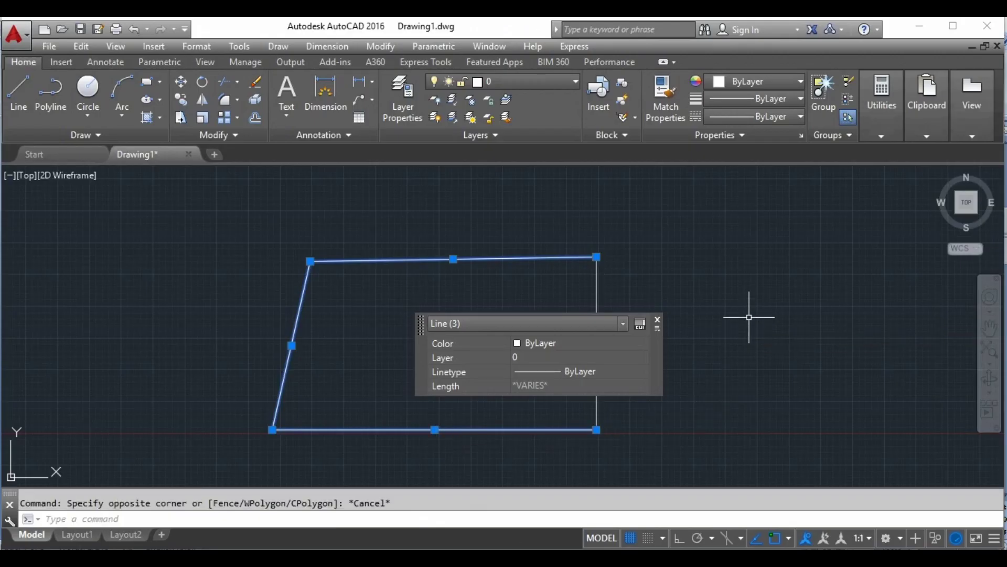
pyautogui.press('Escape')
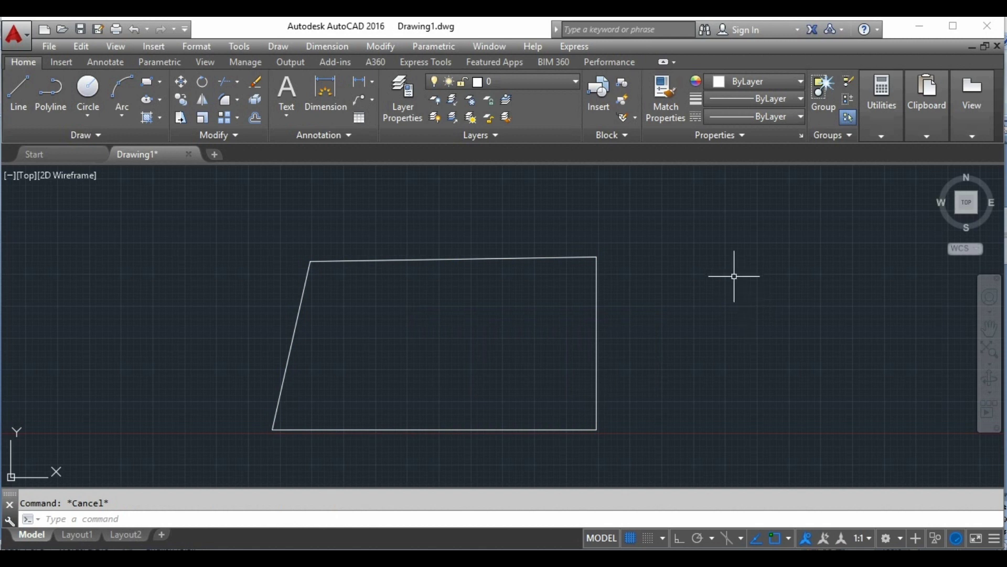
pyautogui.click(78, 111)
pyautogui.click(91, 144)
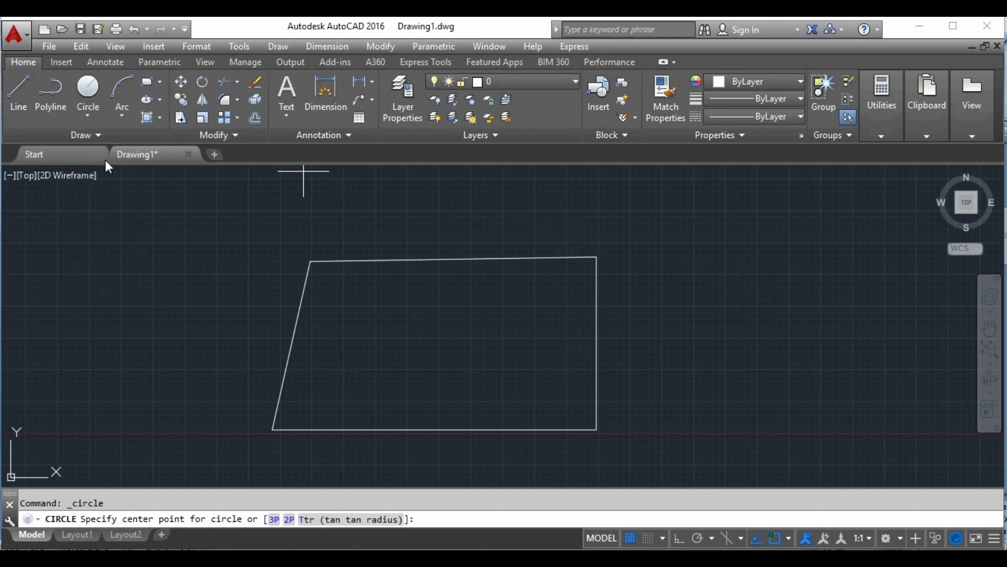
pyautogui.click(435, 328)
pyautogui.click(456, 305)
# - Erase the quadrilateral and circle, restore them with OOPS, then switch to the quiz
pyautogui.click(425, 207)
pyautogui.moveTo(422, 211); pyautogui.dragTo(731, 450)
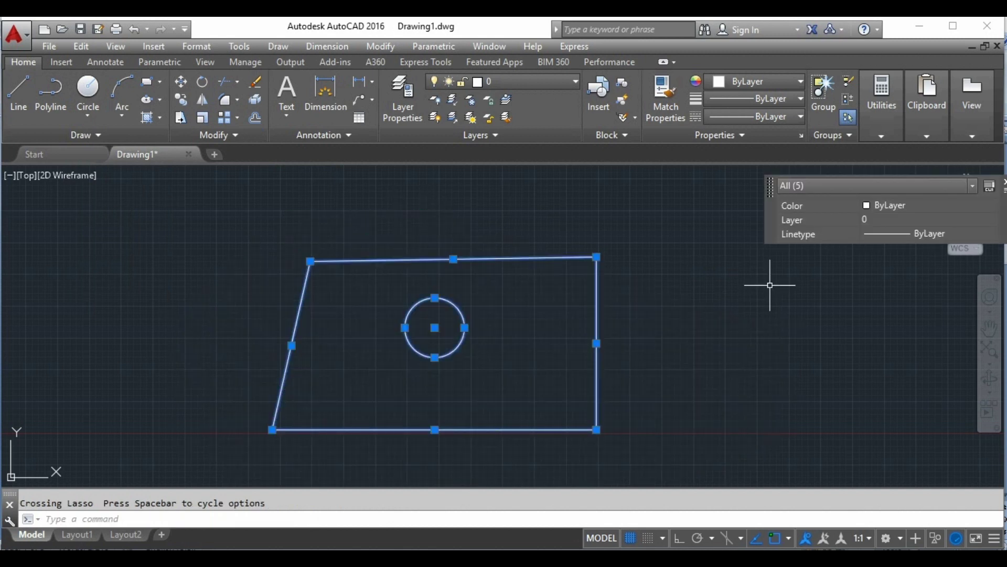
pyautogui.press('Delete')
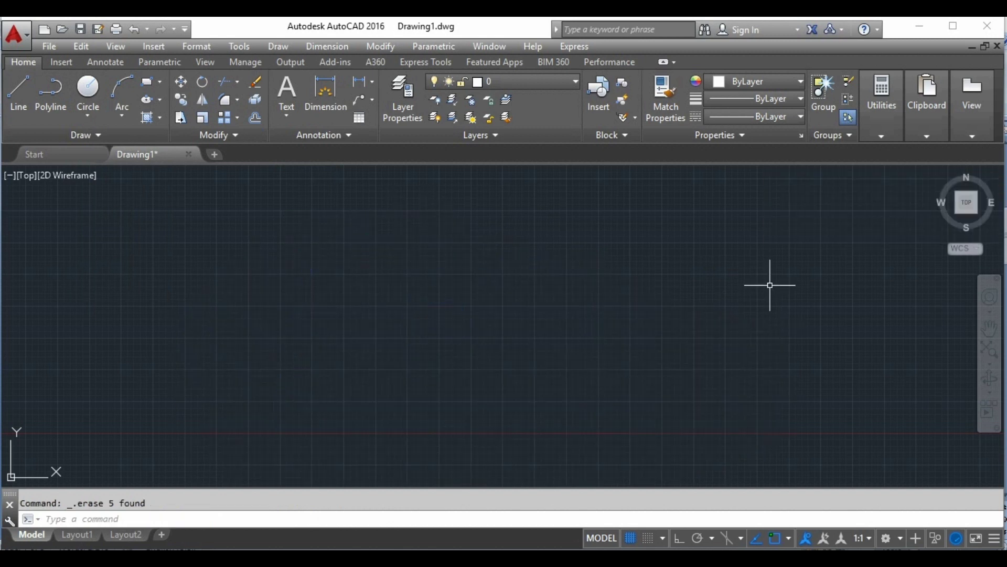
pyautogui.click(405, 517)
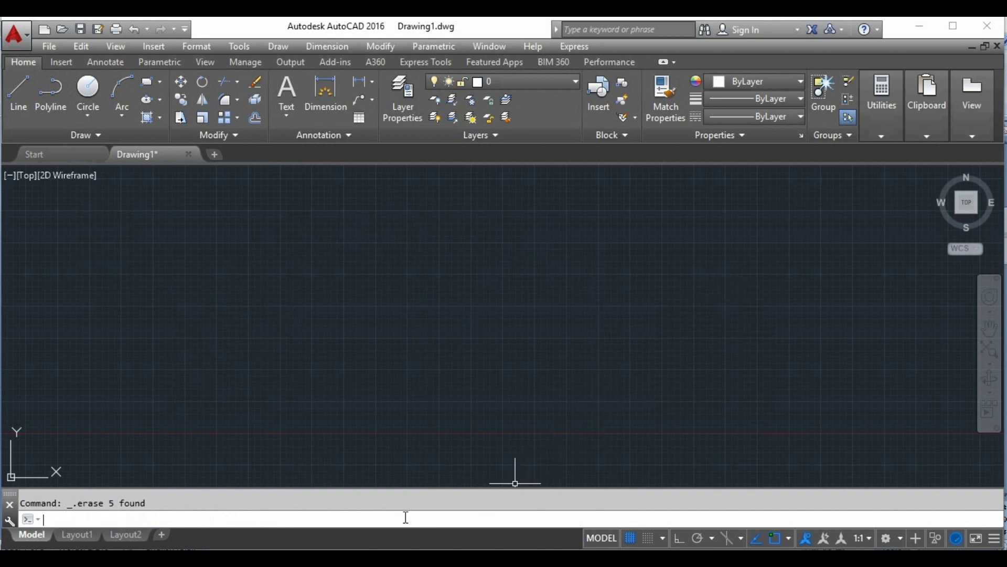
pyautogui.write('oop')
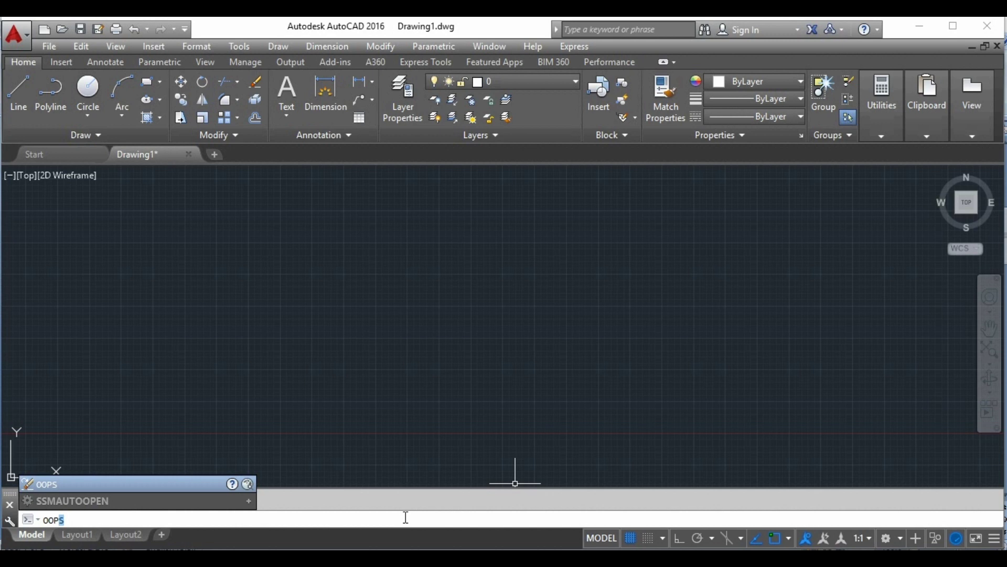
pyautogui.click(190, 485)
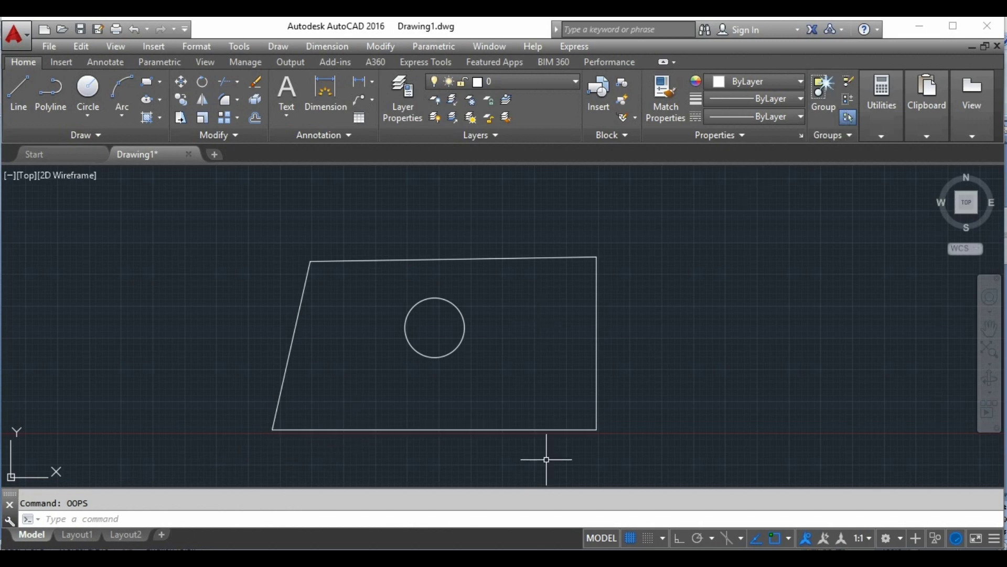
pyautogui.hotkey('alt', 'Tab')
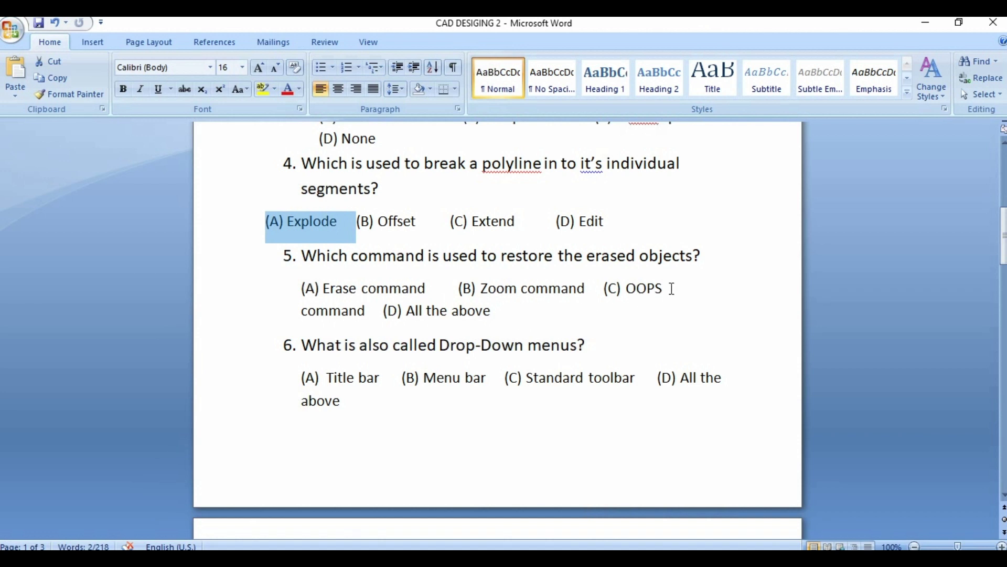
# - Highlight (C) OOPS as question 5's answer and bring AutoCAD back up
pyautogui.moveTo(665, 289); pyautogui.dragTo(626, 289)
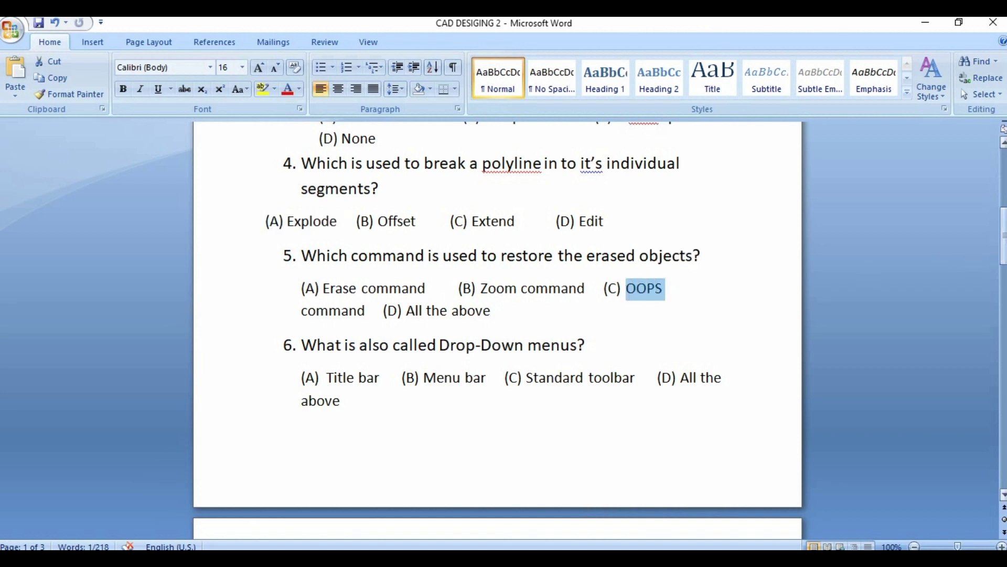
pyautogui.moveTo(1003, 236); pyautogui.dragTo(1004, 250)
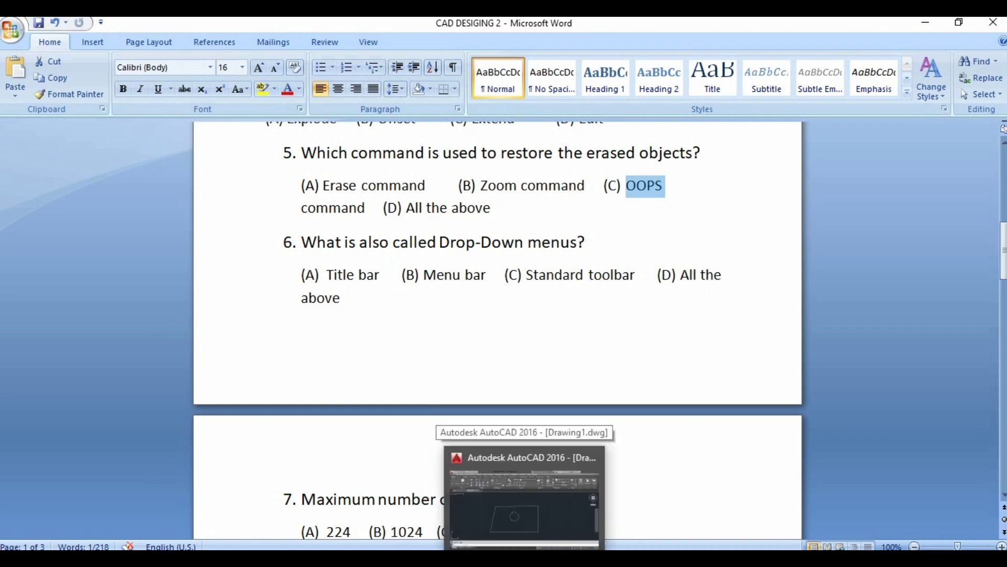
pyautogui.click(525, 504)
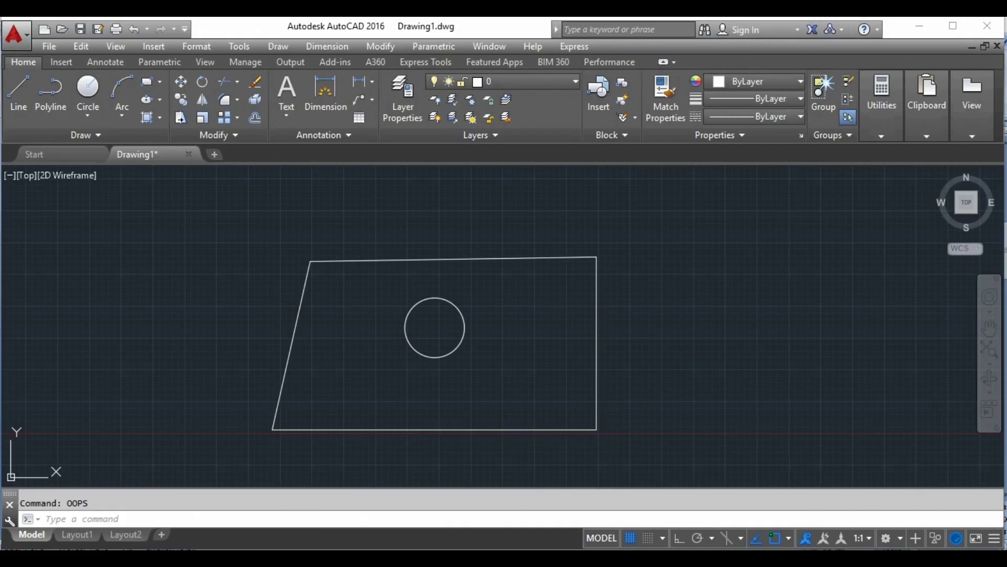
# - Show the Dimension drop-down menu as an example, then close it
pyautogui.click(300, 50)
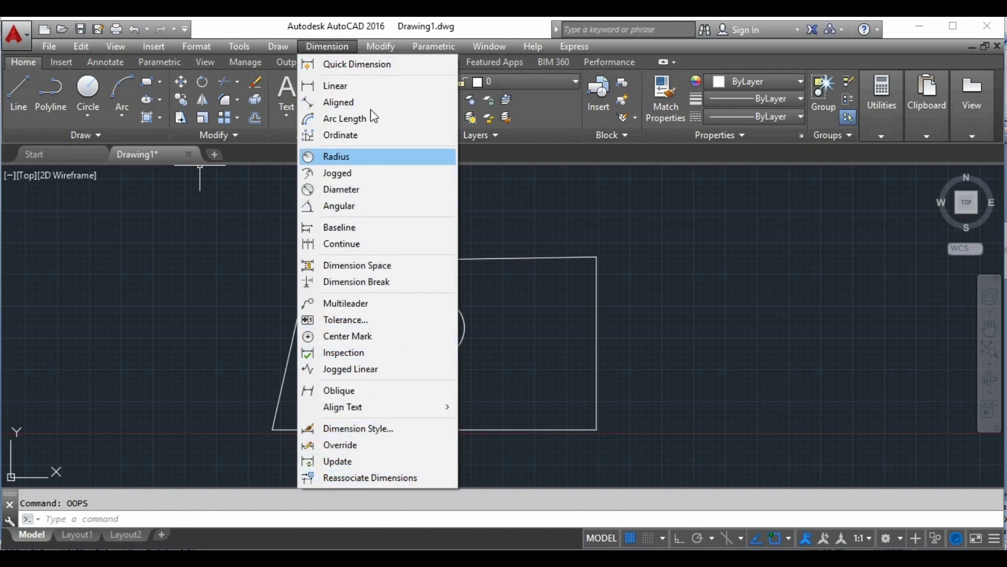
pyautogui.click(495, 47)
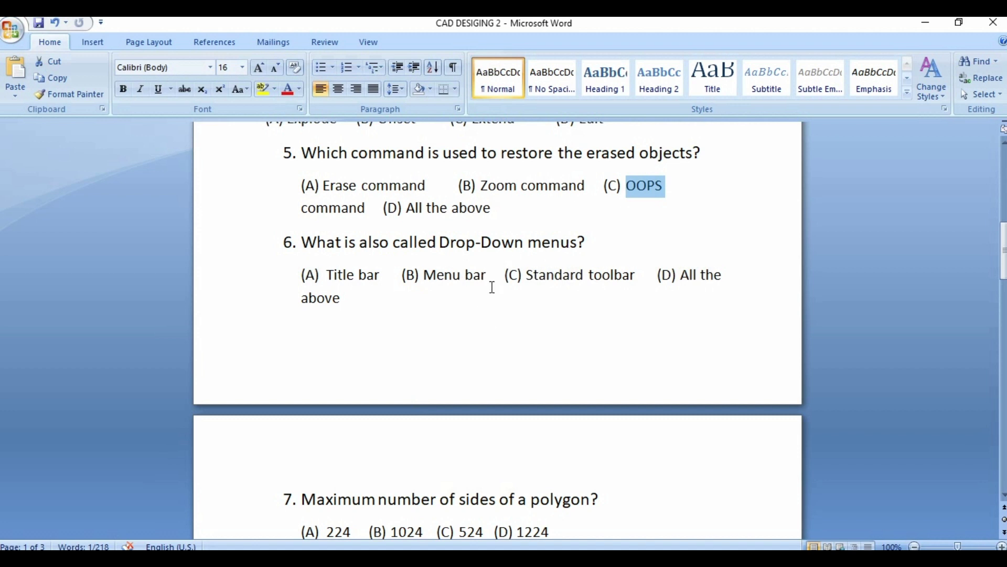
# - Highlight (B) Menu bar for question 6 and scroll down to question 7
pyautogui.moveTo(487, 274); pyautogui.dragTo(414, 275)
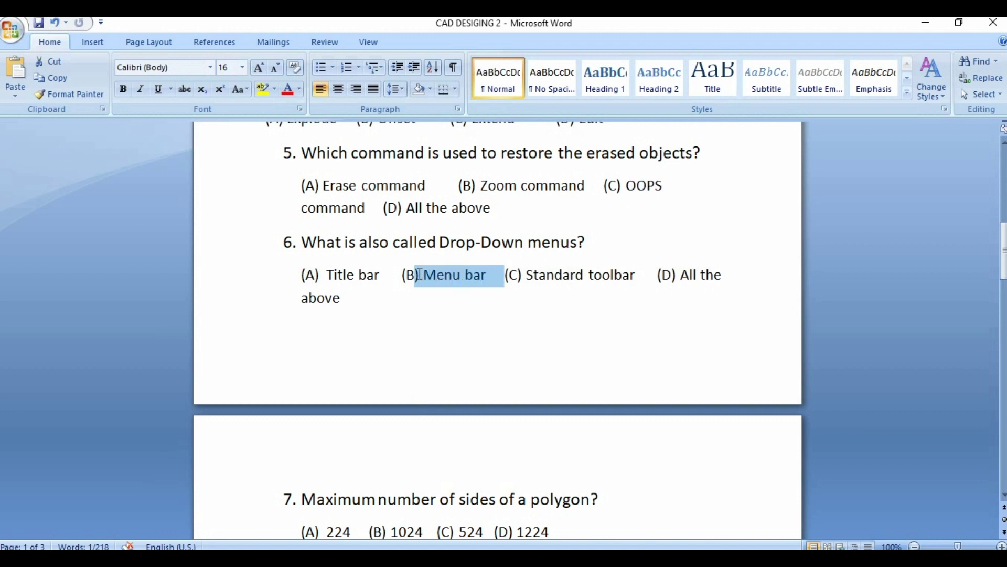
pyautogui.moveTo(1003, 252); pyautogui.dragTo(1003, 290)
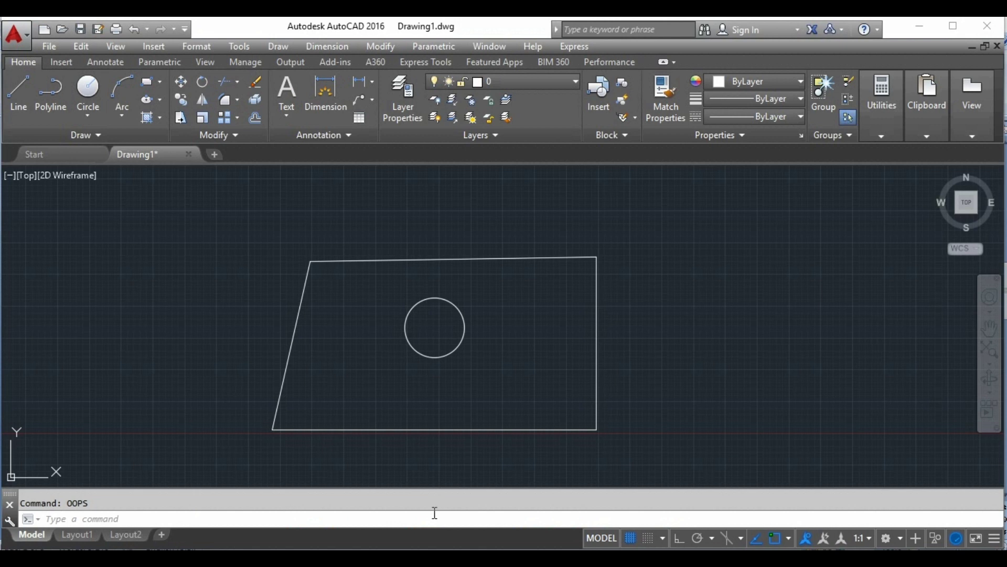
# - Run POLYGON with 1050 sides to show the 3–1024 side limit message, then minimize AutoCAD
pyautogui.click(435, 512)
pyautogui.write('P')
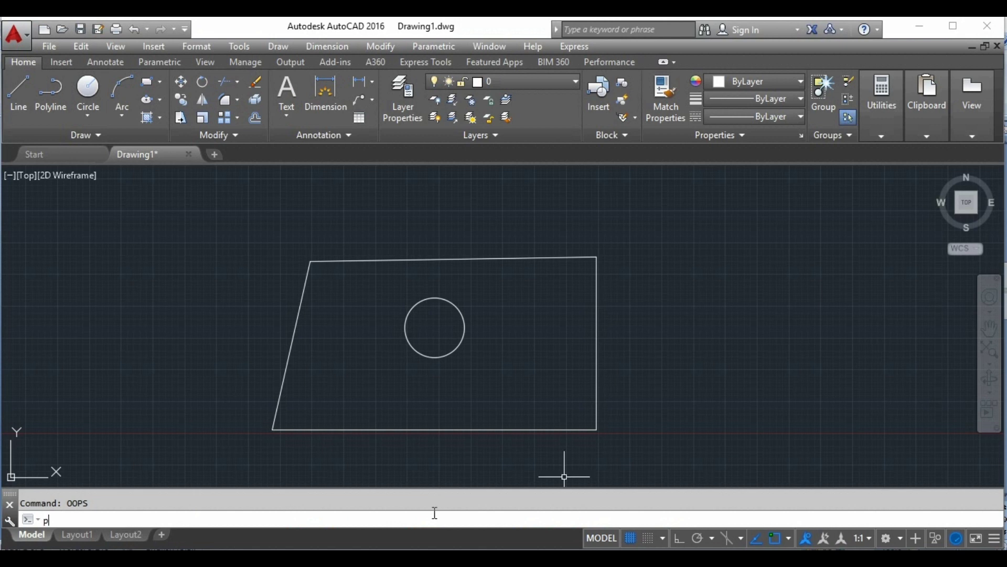
pyautogui.write('OL')
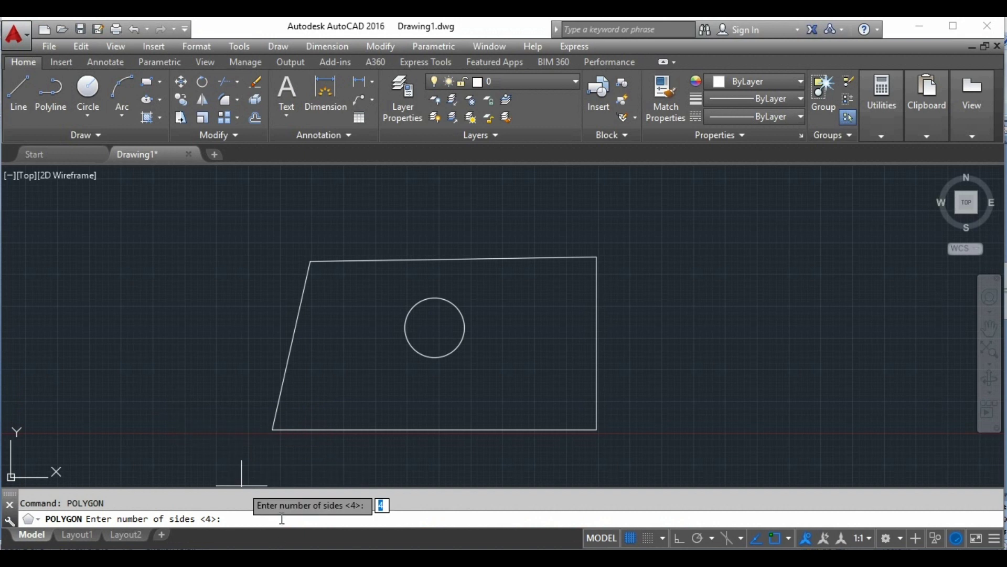
pyautogui.press('BackSpace')
pyautogui.write('050')
pyautogui.press('Return')
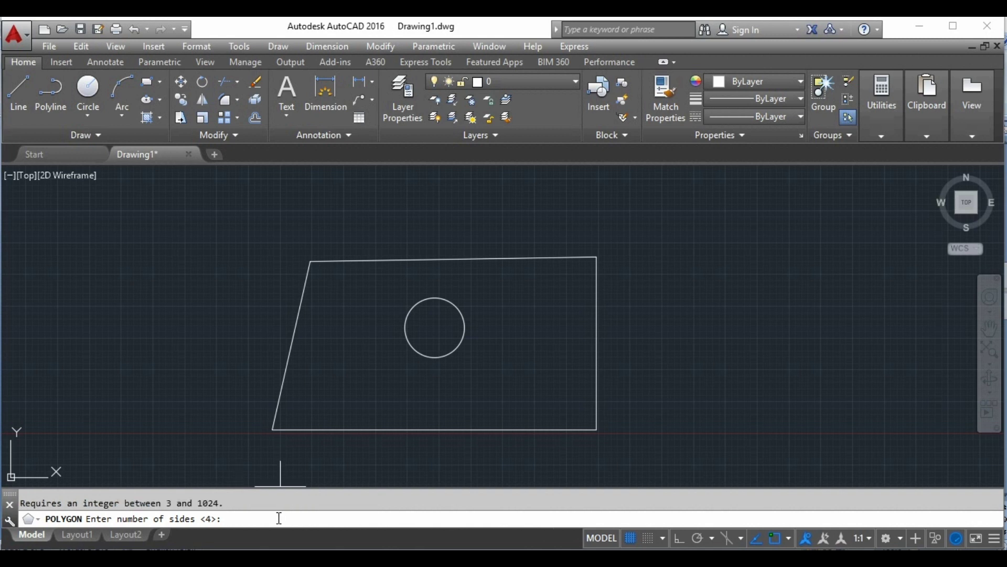
pyautogui.moveTo(224, 505); pyautogui.dragTo(200, 507)
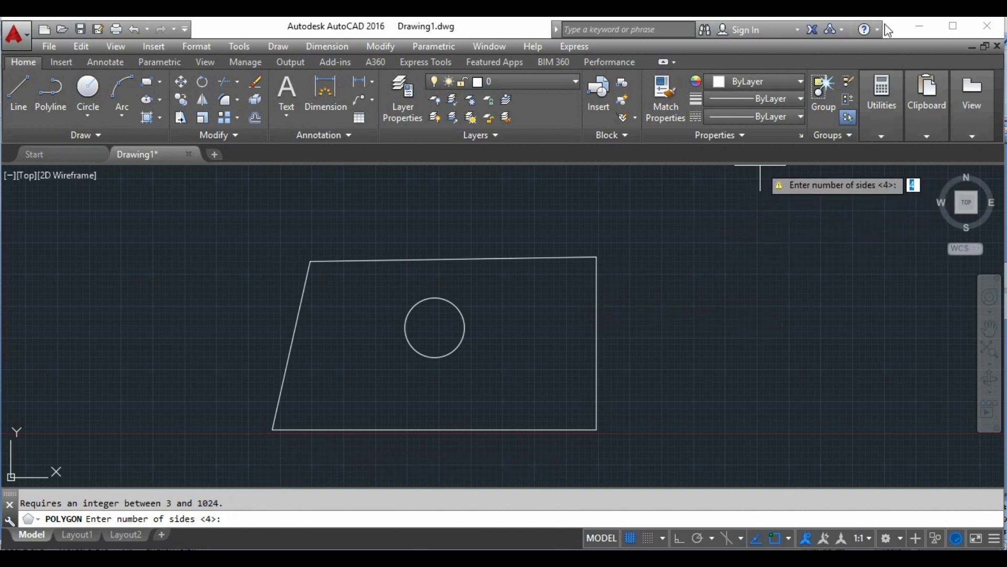
pyautogui.click(921, 28)
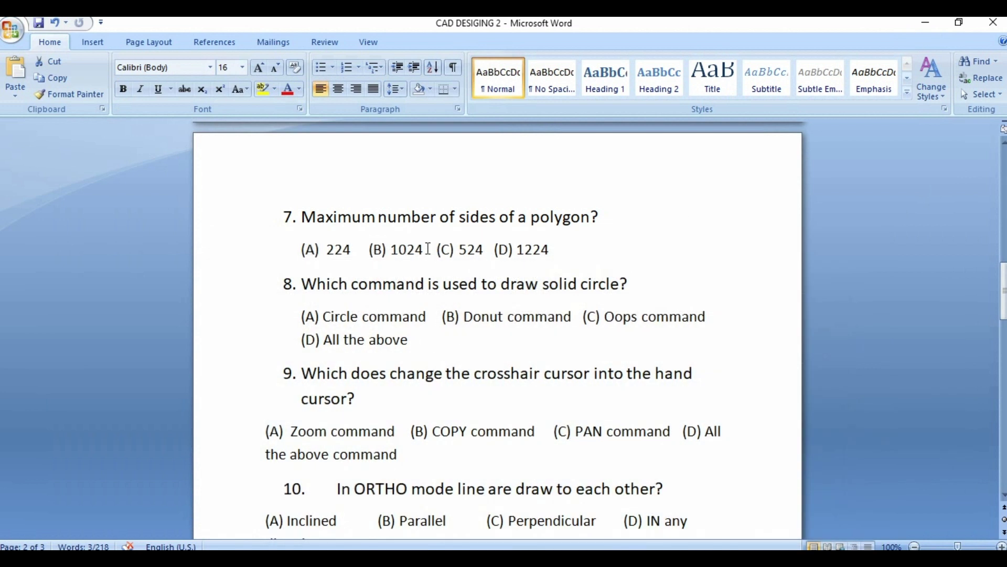
# - Highlight (B) 1024 as question 7's answer and scroll down slightly
pyautogui.moveTo(428, 249); pyautogui.dragTo(375, 250)
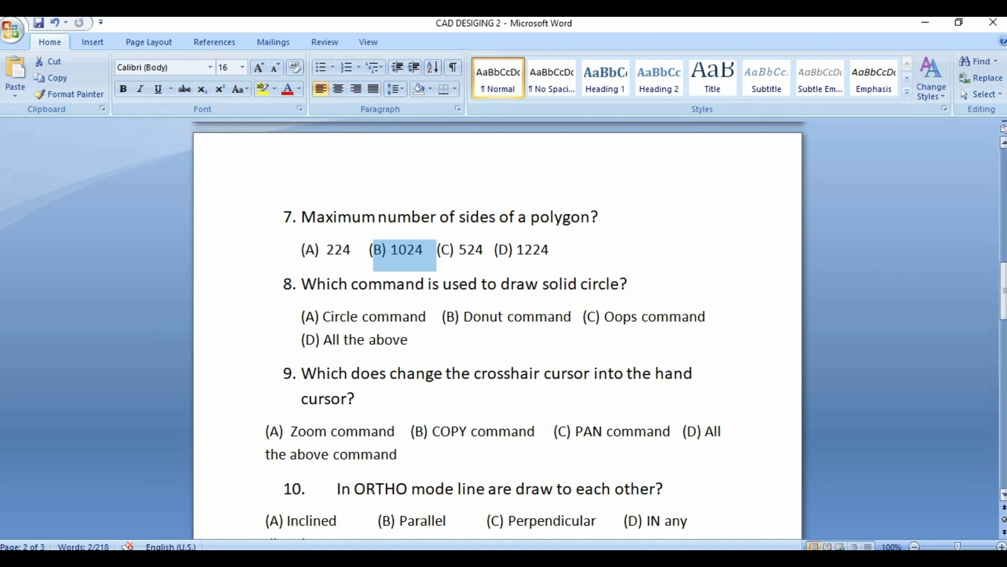
pyautogui.moveTo(1004, 279); pyautogui.dragTo(1003, 292)
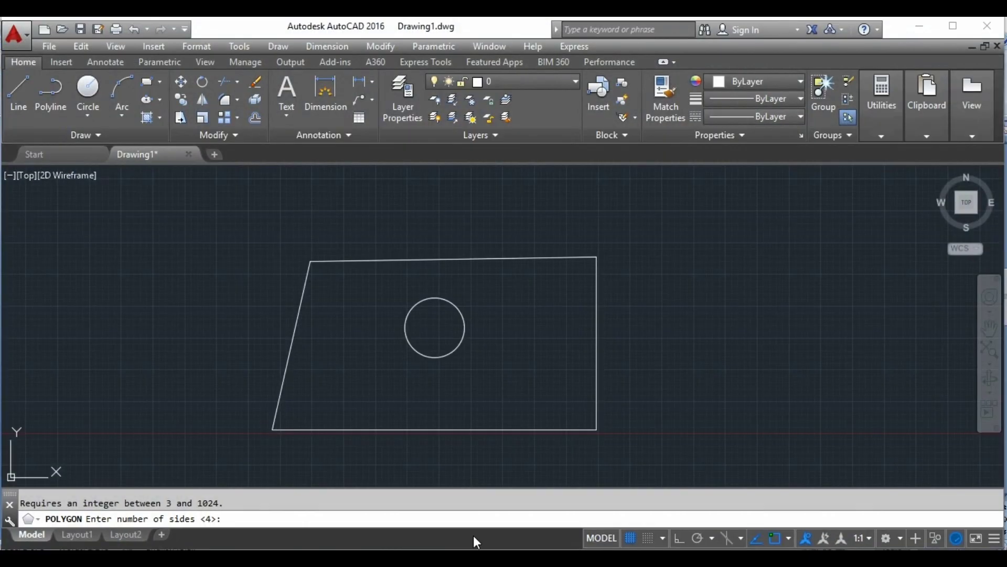
# - Cancel the polygon command and start a donut, picking its inside diameter on the circle
pyautogui.press('Escape')
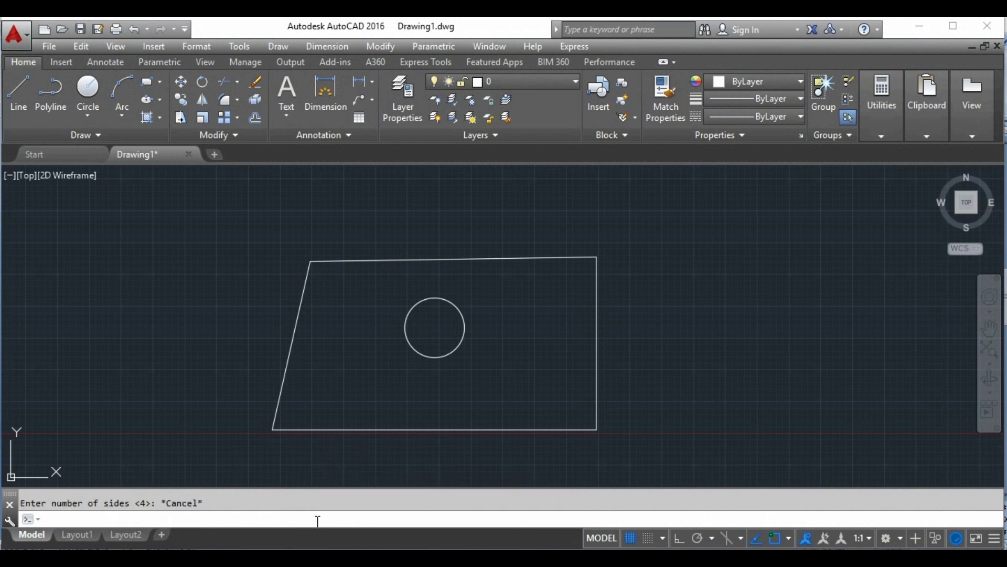
pyautogui.write('dp')
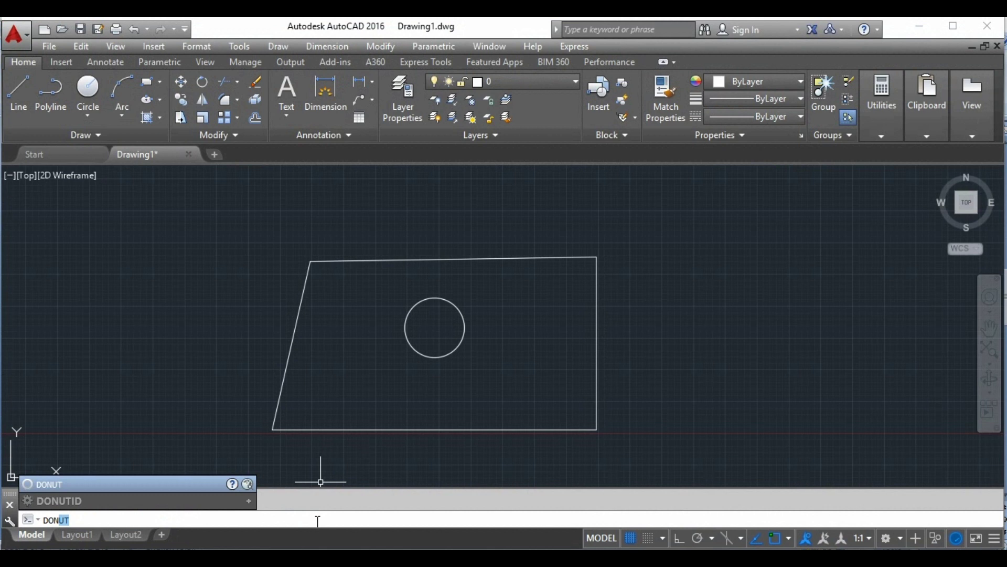
pyautogui.write('u')
pyautogui.click(156, 481)
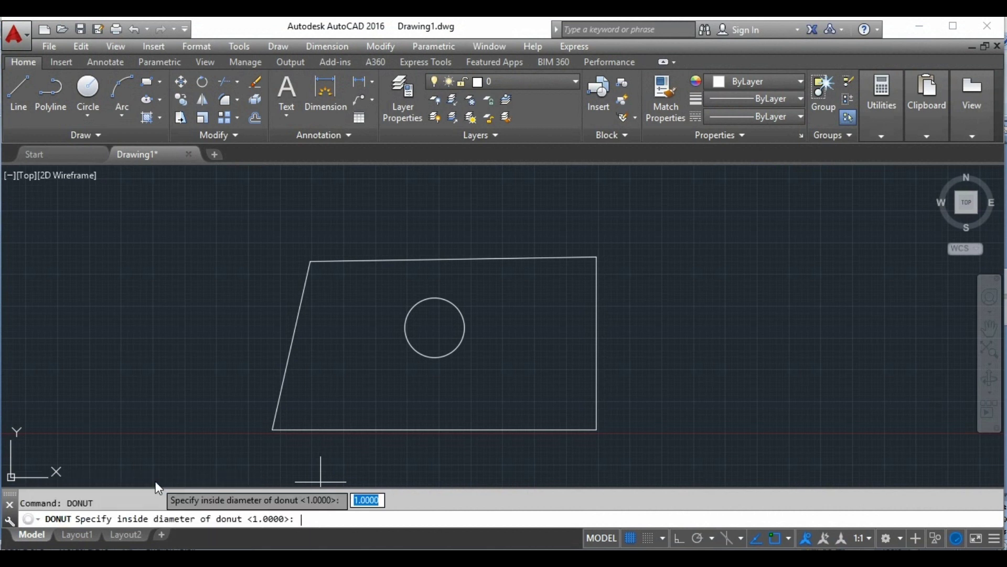
pyautogui.click(417, 302)
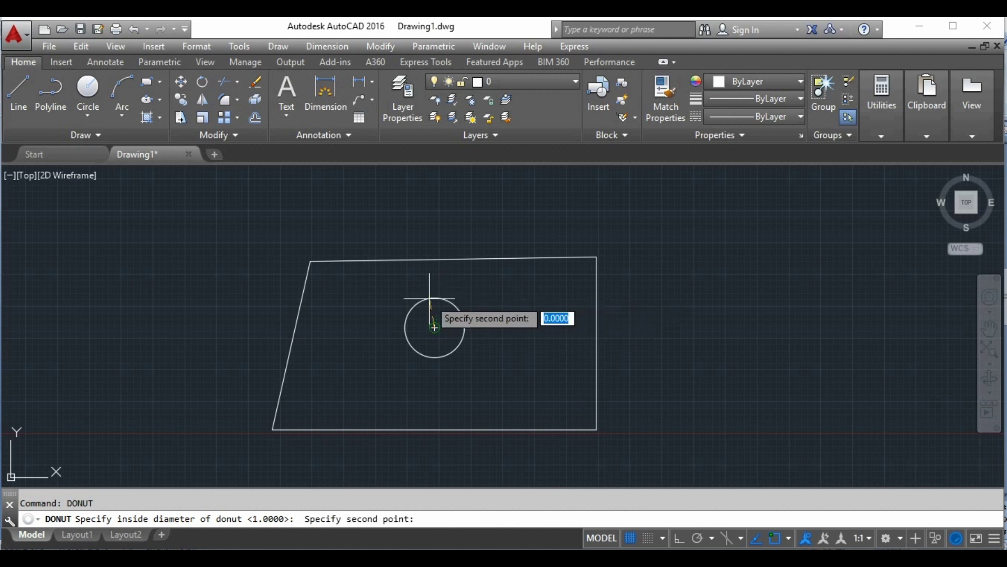
pyautogui.click(407, 328)
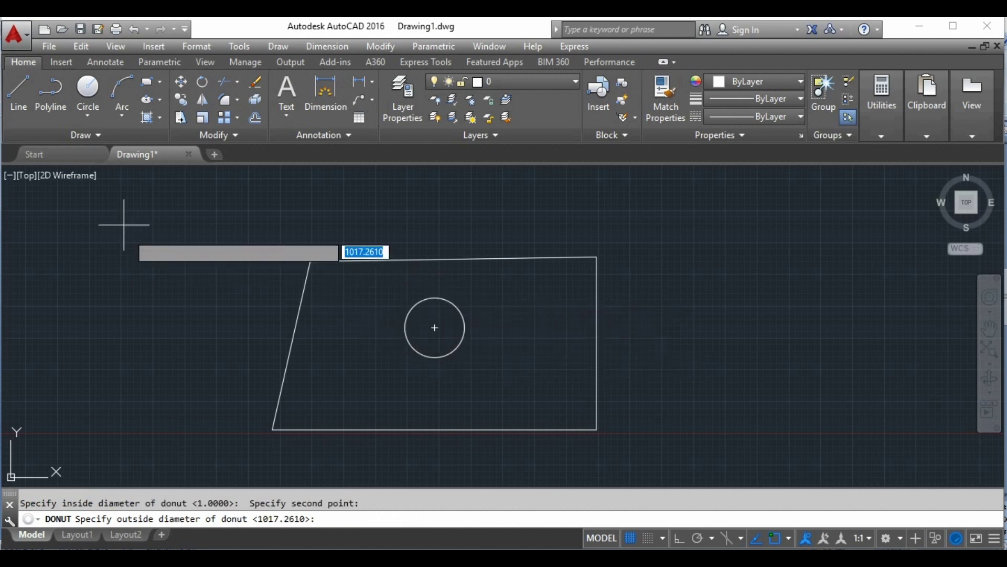
# - Draw a circle to the left of the quadrilateral
pyautogui.click(100, 120)
pyautogui.click(126, 142)
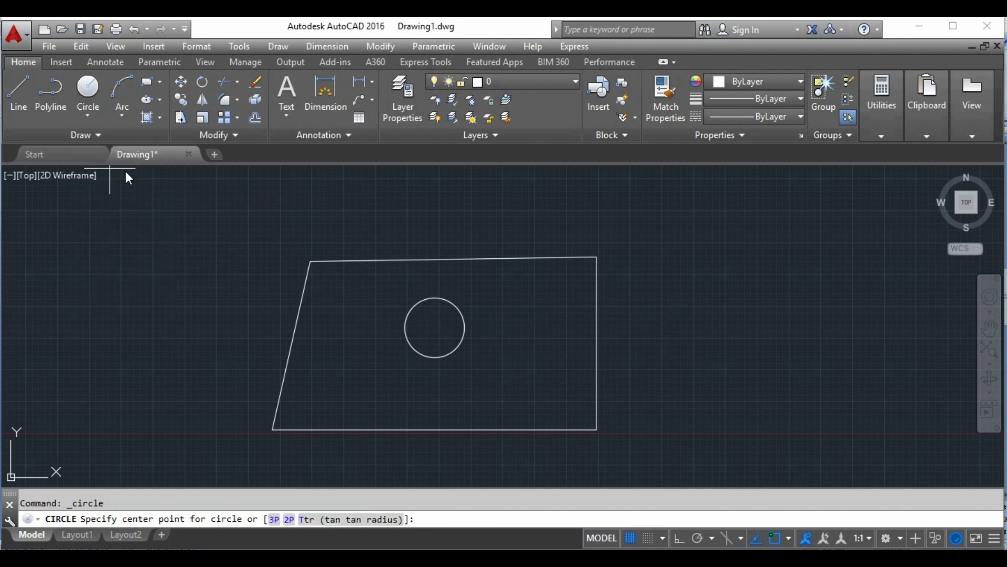
pyautogui.click(179, 312)
pyautogui.click(178, 337)
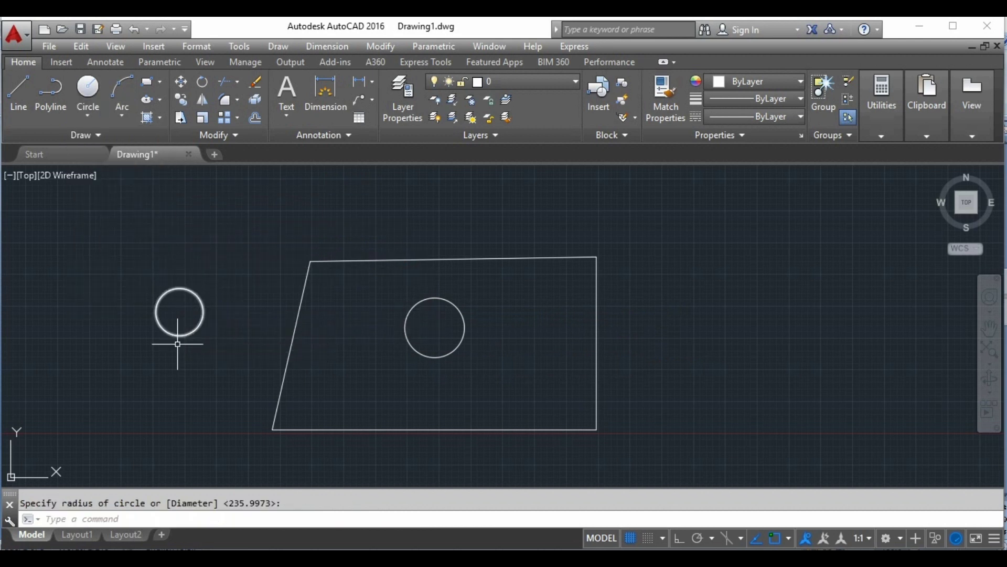
# - Restart DONUT, setting inside and outside diameters by picking points on the drawing
pyautogui.click(129, 517)
pyautogui.write('donat')
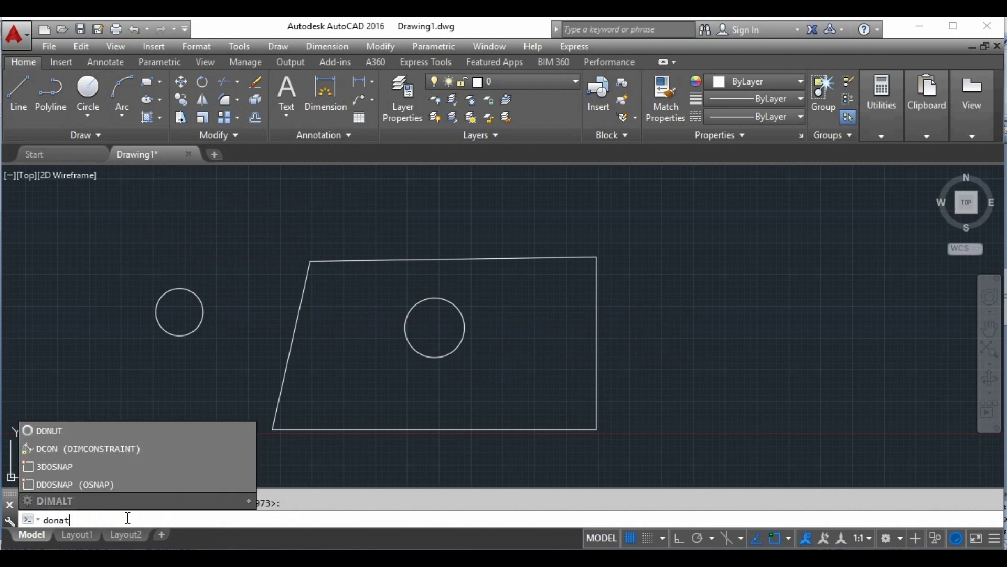
pyautogui.click(84, 430)
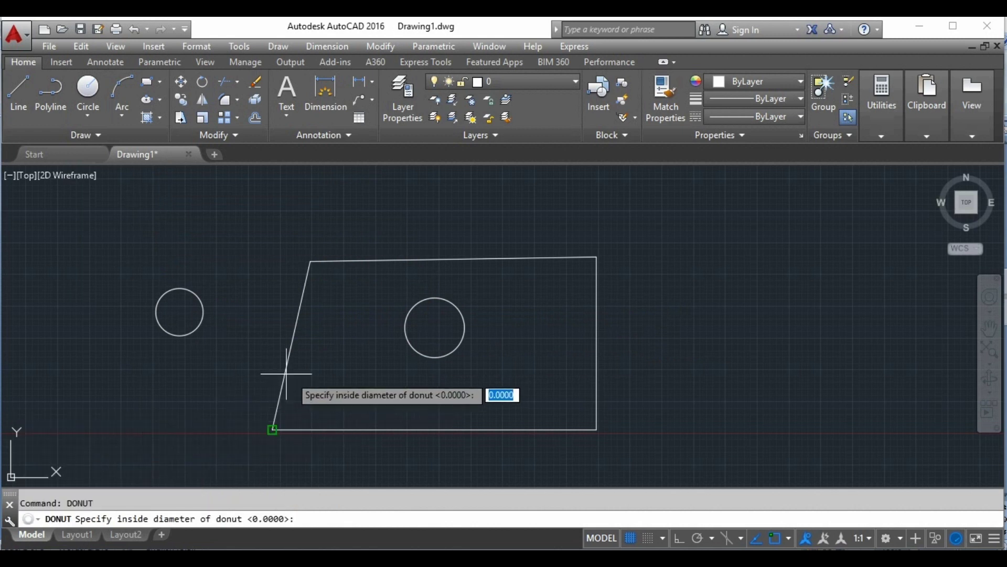
pyautogui.click(272, 429)
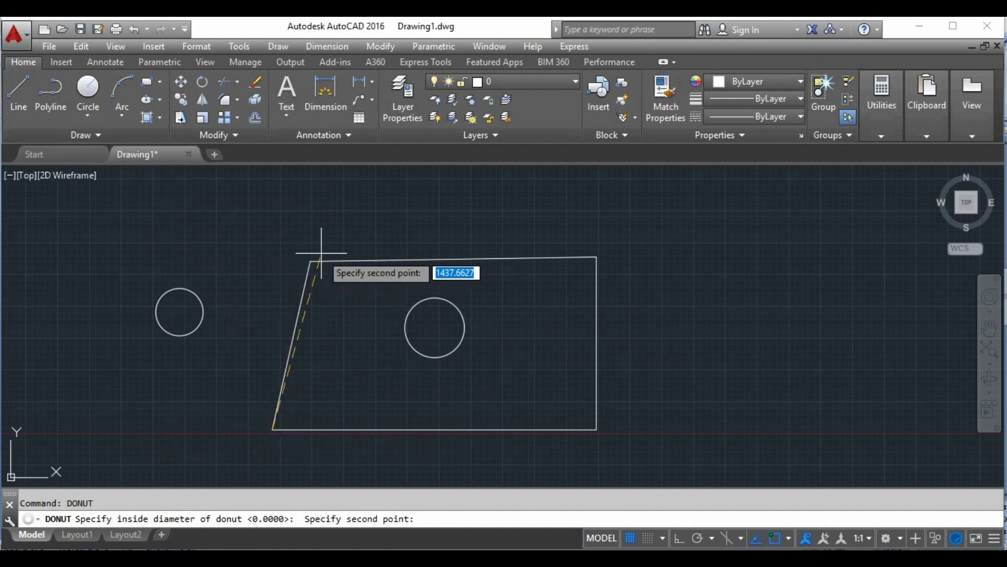
pyautogui.click(310, 262)
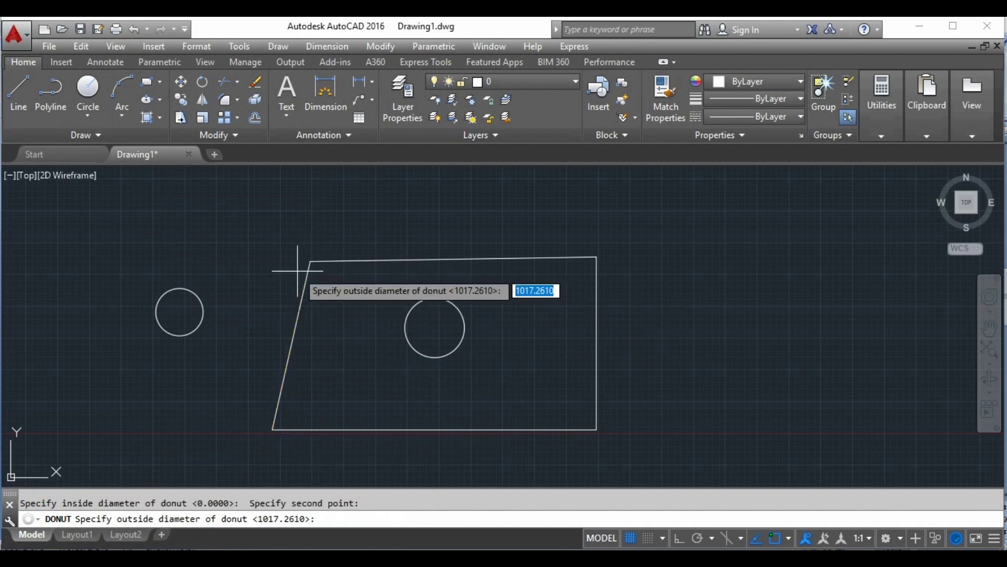
pyautogui.click(179, 312)
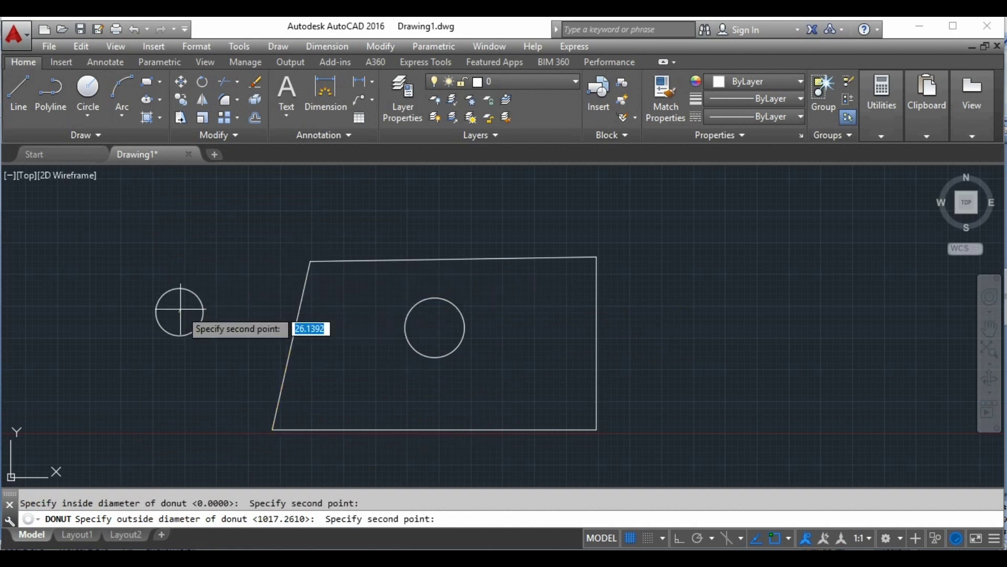
pyautogui.click(170, 360)
# - Place seven filled donuts across the drawing, then select all 13 objects and delete them
pyautogui.click(263, 246)
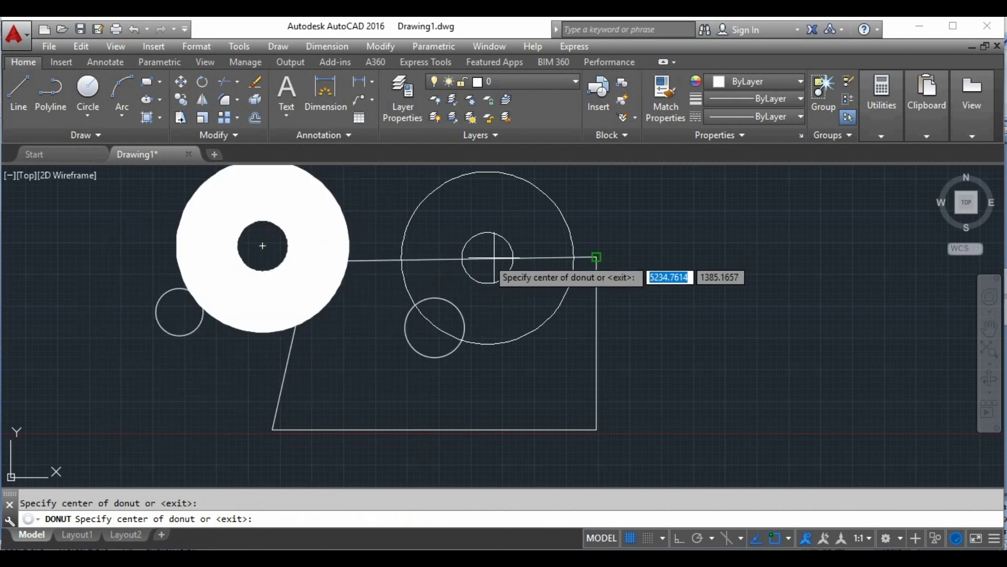
pyautogui.click(597, 257)
pyautogui.click(720, 315)
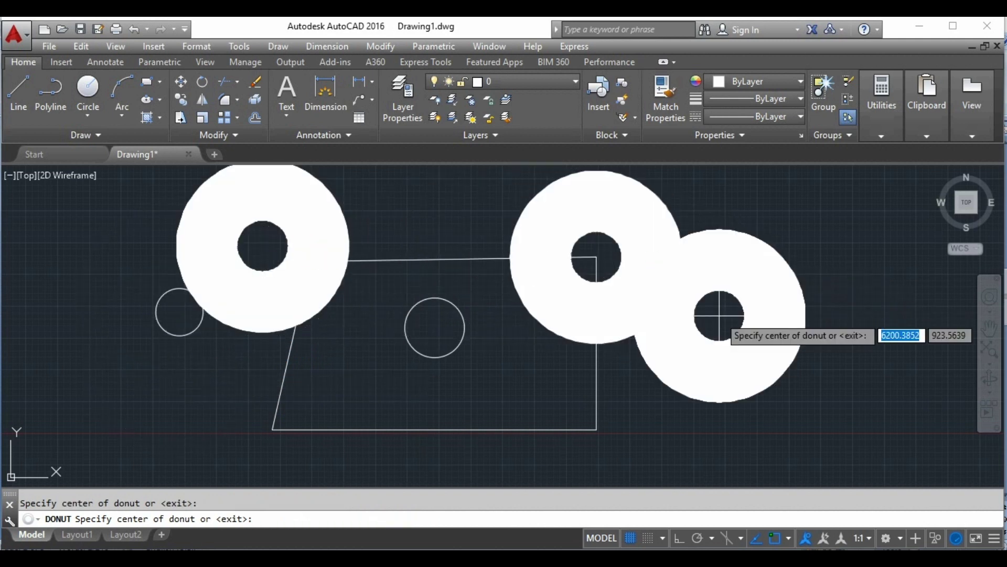
pyautogui.click(540, 379)
pyautogui.click(308, 382)
pyautogui.click(87, 402)
pyautogui.click(440, 273)
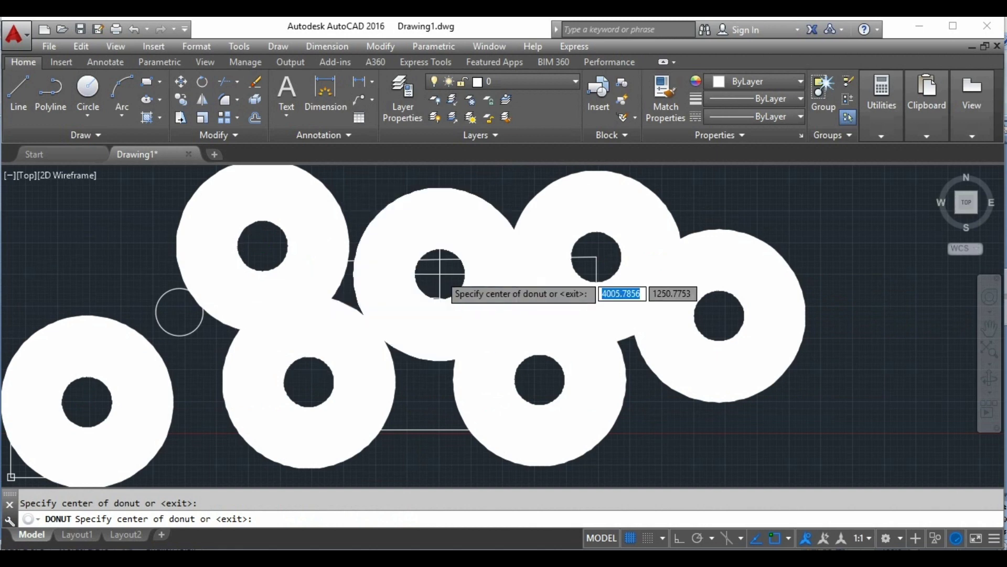
pyautogui.hotkey('ctrl', 'a')
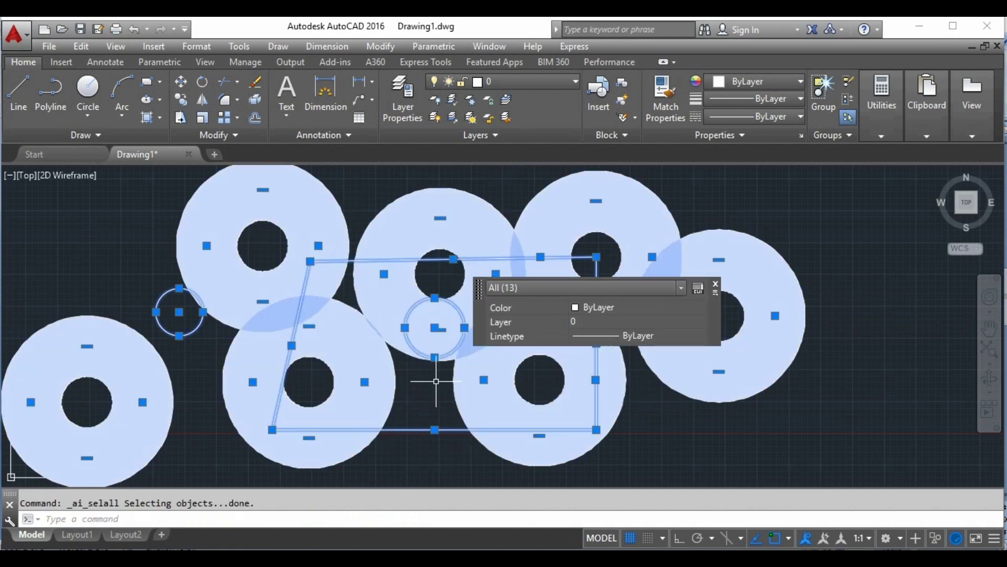
pyautogui.press('Delete')
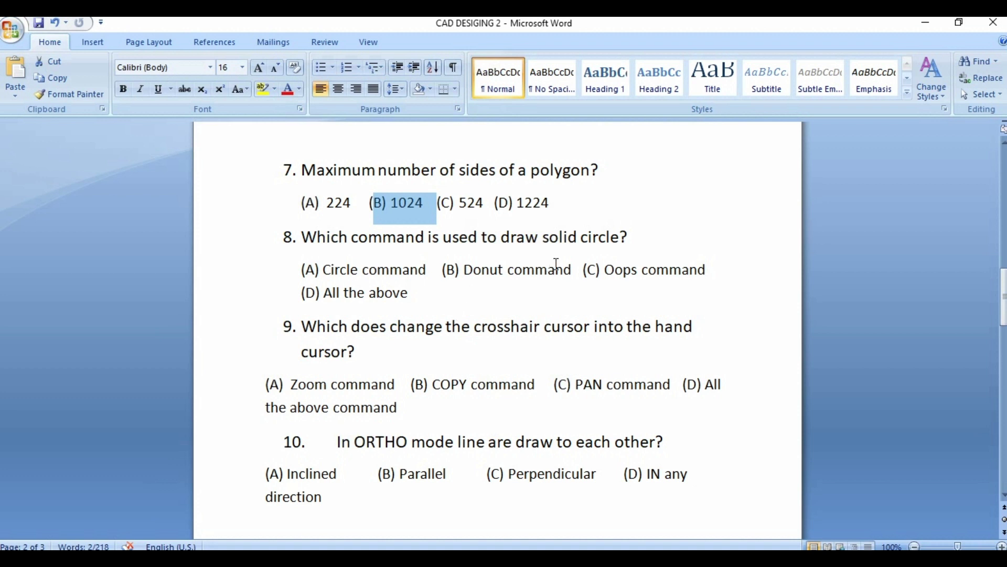
# - Highlight (B) Donut command as question 8's answer and scroll to question 9
pyautogui.moveTo(575, 271); pyautogui.dragTo(476, 266)
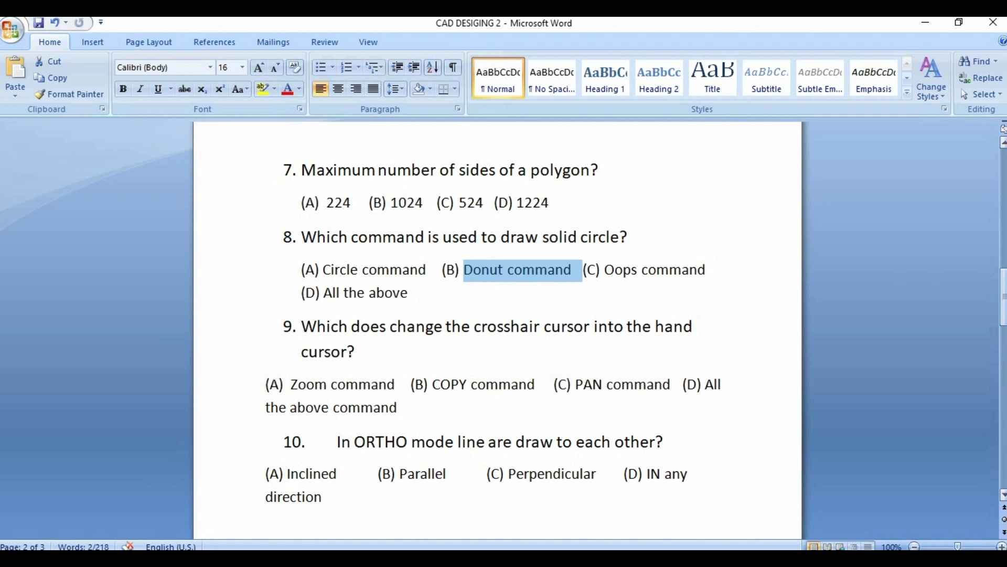
pyautogui.moveTo(1003, 296); pyautogui.dragTo(1004, 303)
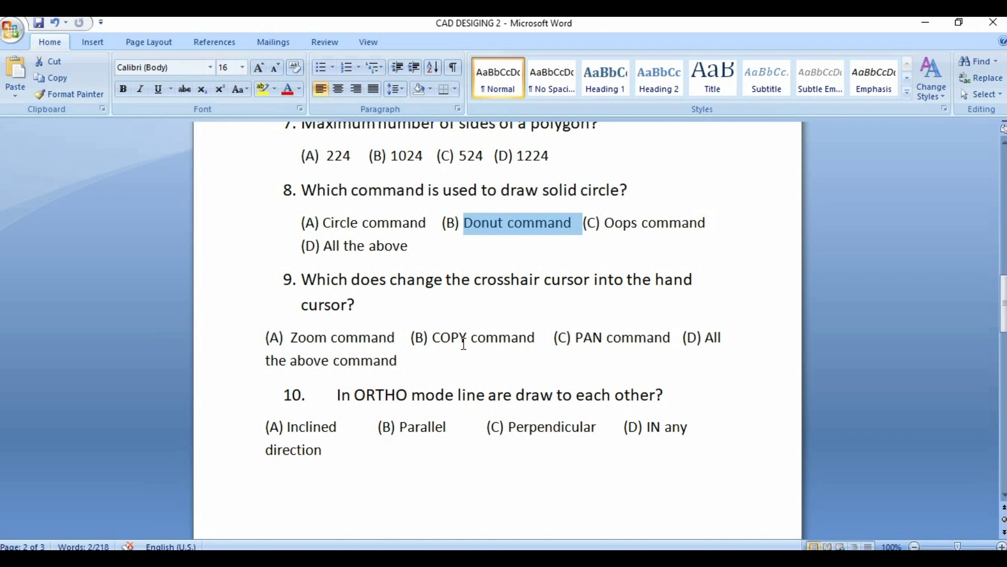
# - Back in AutoCAD, run PAN and drag the view so the origin shifts lower left
pyautogui.click(521, 469)
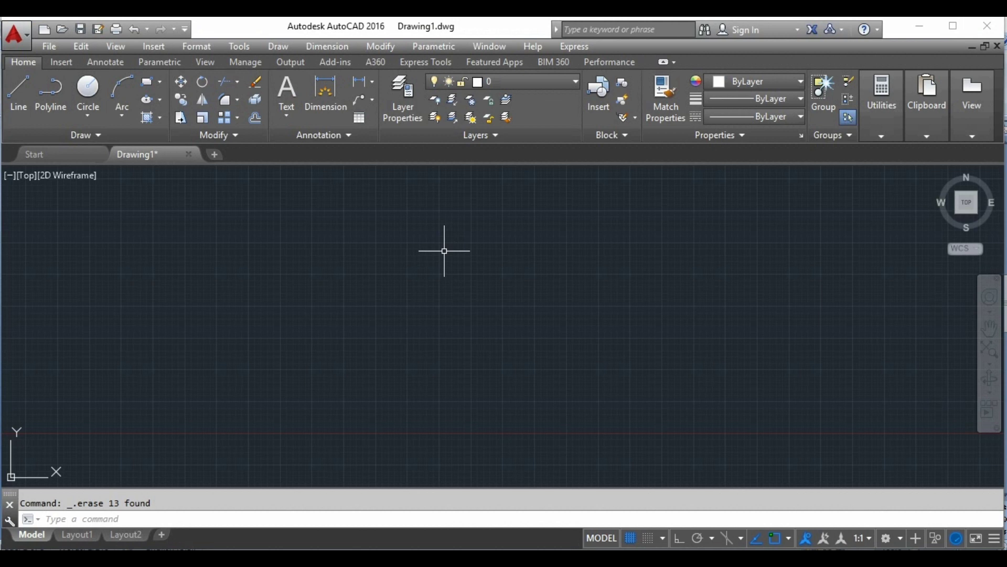
pyautogui.click(435, 520)
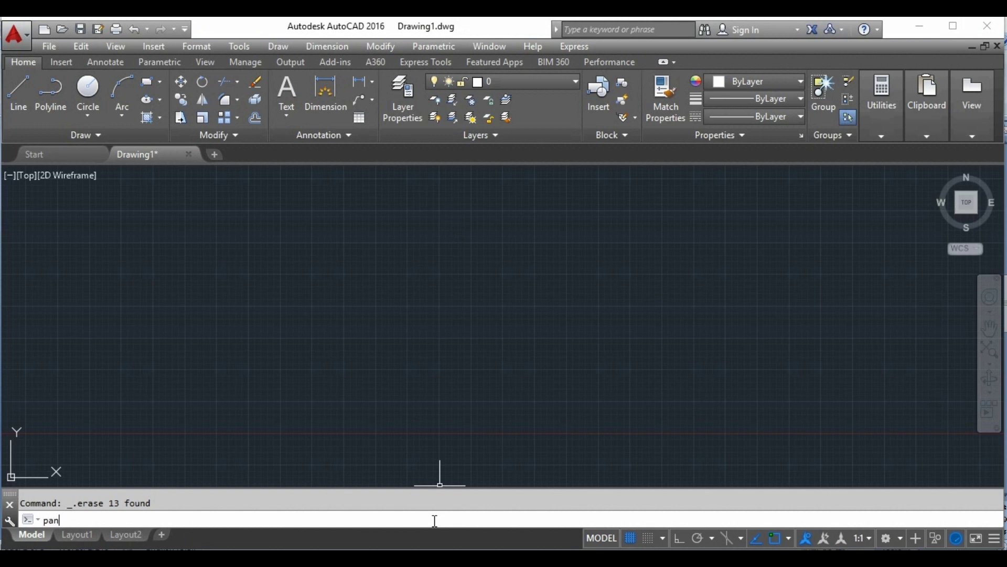
pyautogui.press('Return')
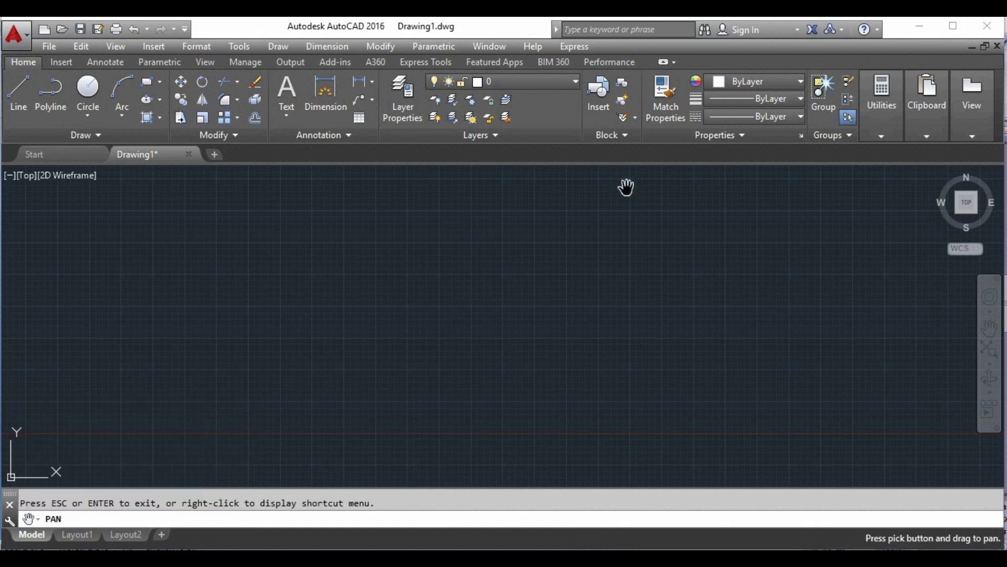
pyautogui.moveTo(198, 382); pyautogui.dragTo(418, 269)
pyautogui.scroll(3, 418, 268)
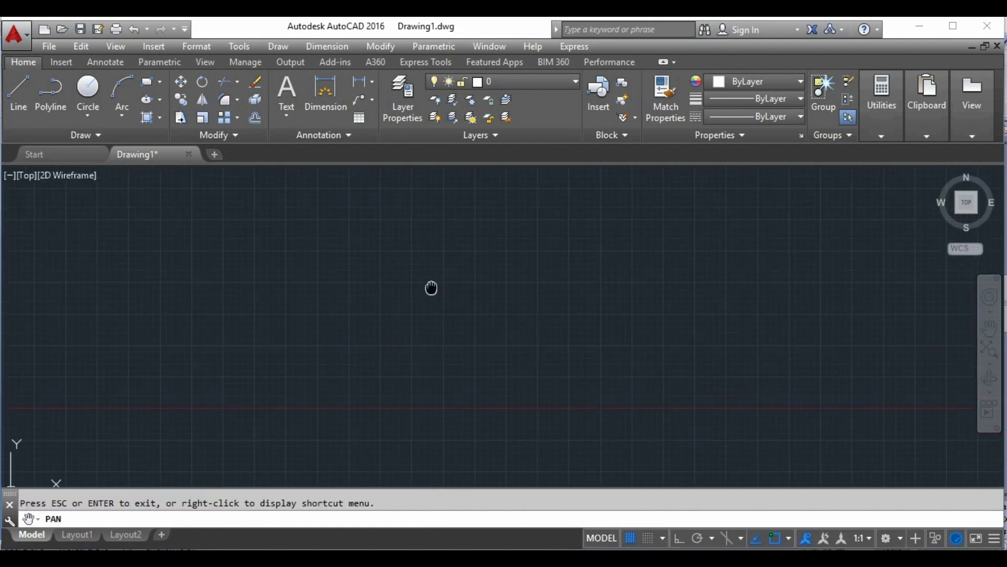
pyautogui.moveTo(416, 411); pyautogui.dragTo(454, 186)
pyautogui.moveTo(439, 282)
pyautogui.mouseDown()
pyautogui.moveTo(420, 226)
pyautogui.moveTo(391, 283)
pyautogui.mouseUp()
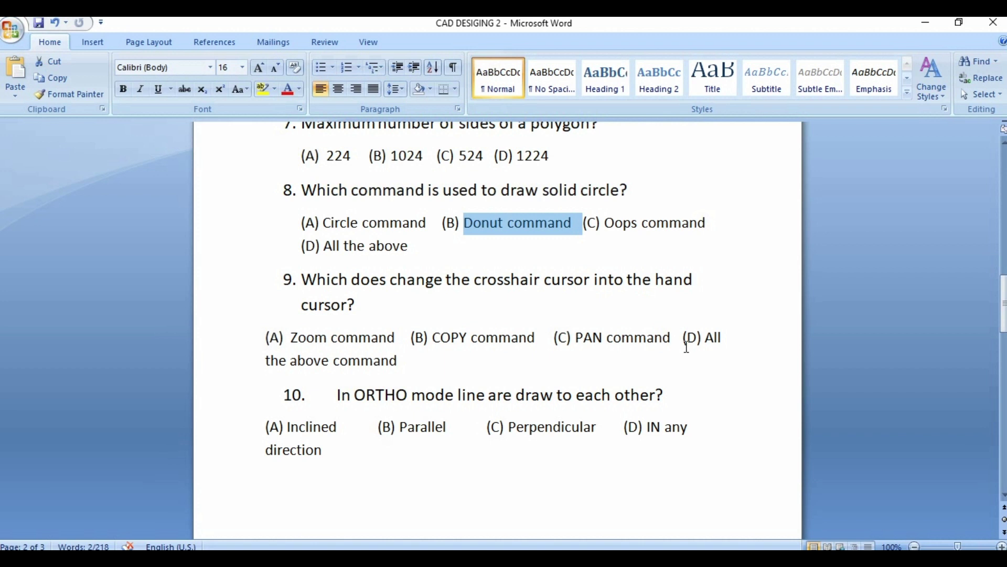
# - Highlight (C) PAN command for question 9 and scroll to question 10
pyautogui.moveTo(683, 339); pyautogui.dragTo(576, 339)
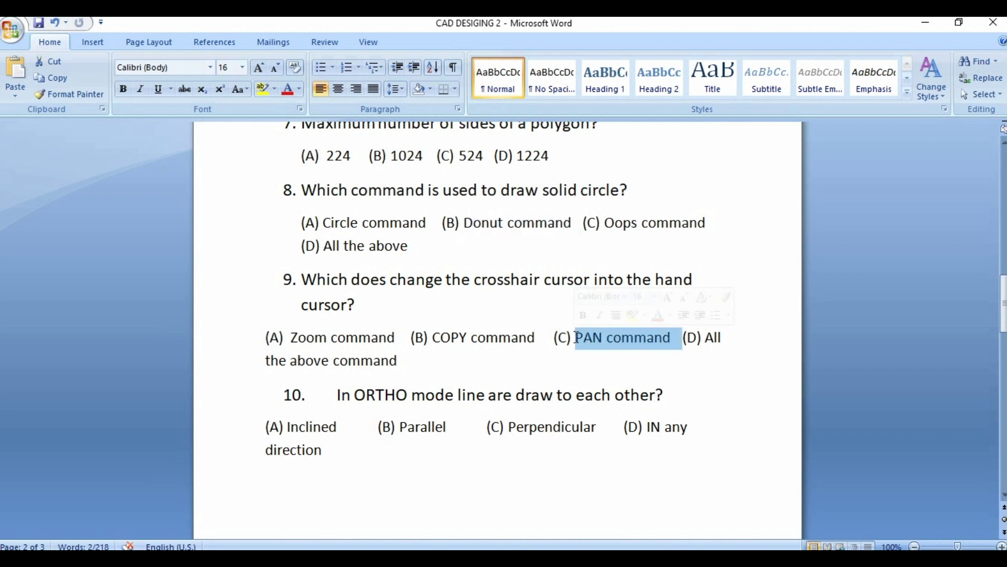
pyautogui.moveTo(1004, 303); pyautogui.dragTo(1003, 314)
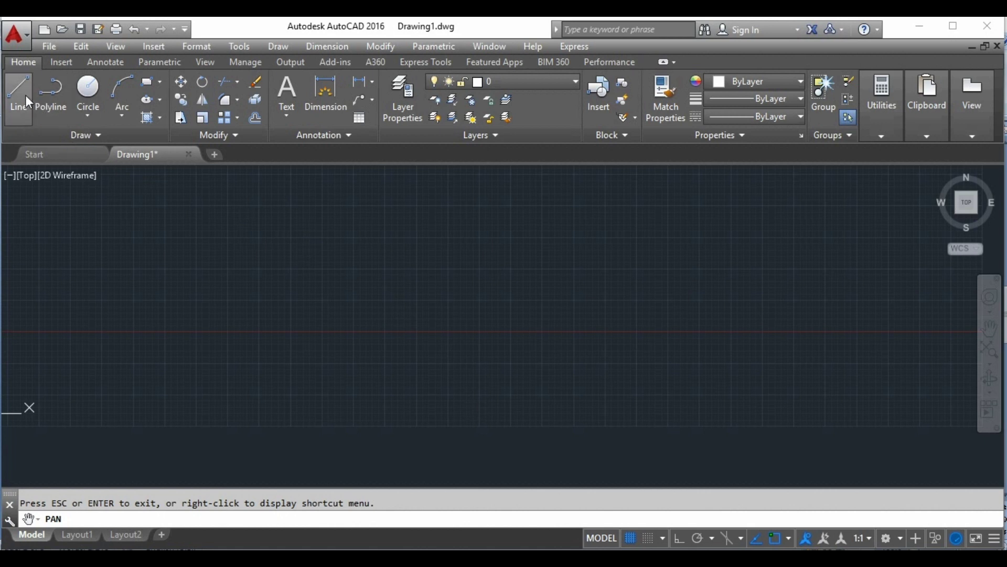
# - Draw a stepped line of alternating horizontal and vertical segments
pyautogui.click(25, 95)
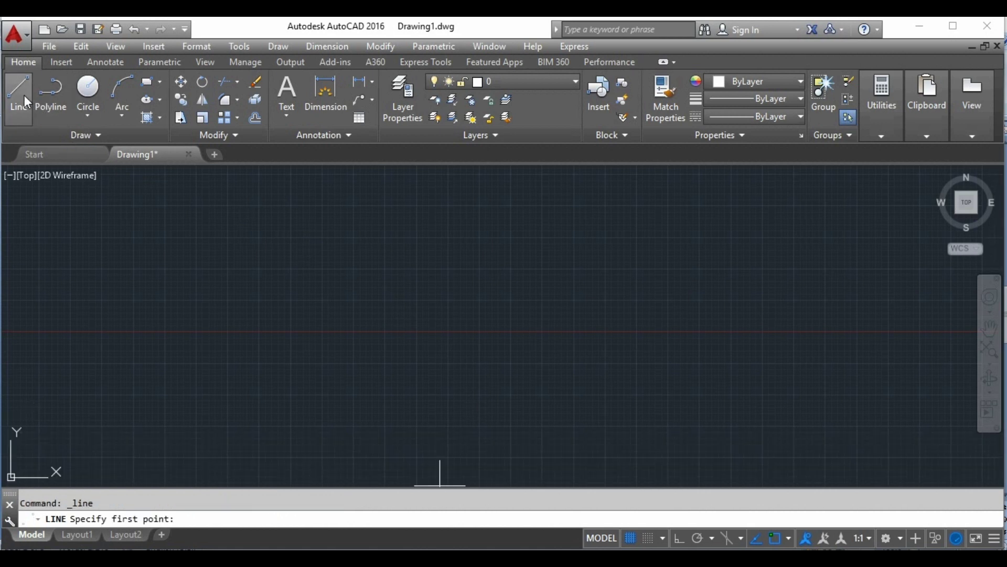
pyautogui.click(216, 321)
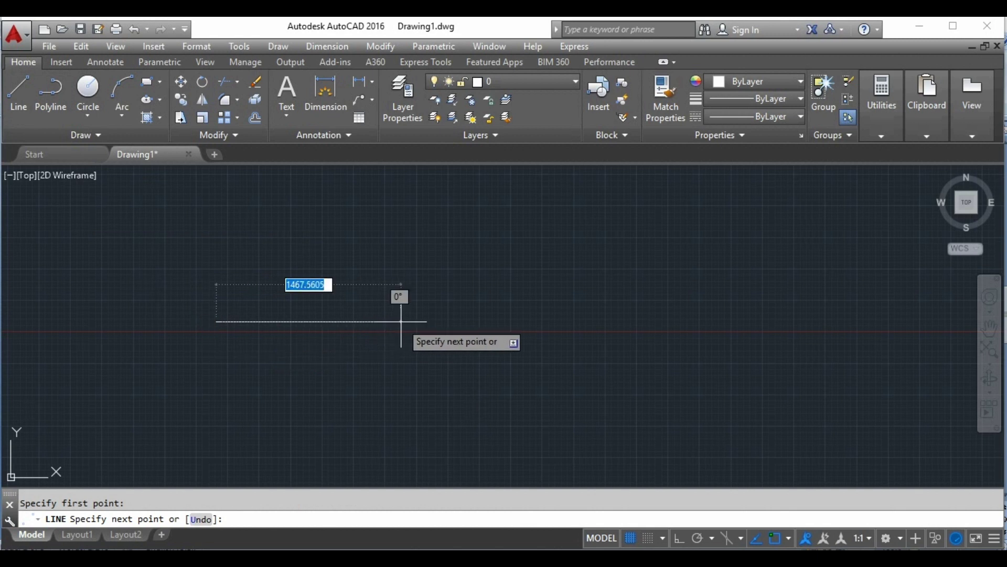
pyautogui.click(401, 321)
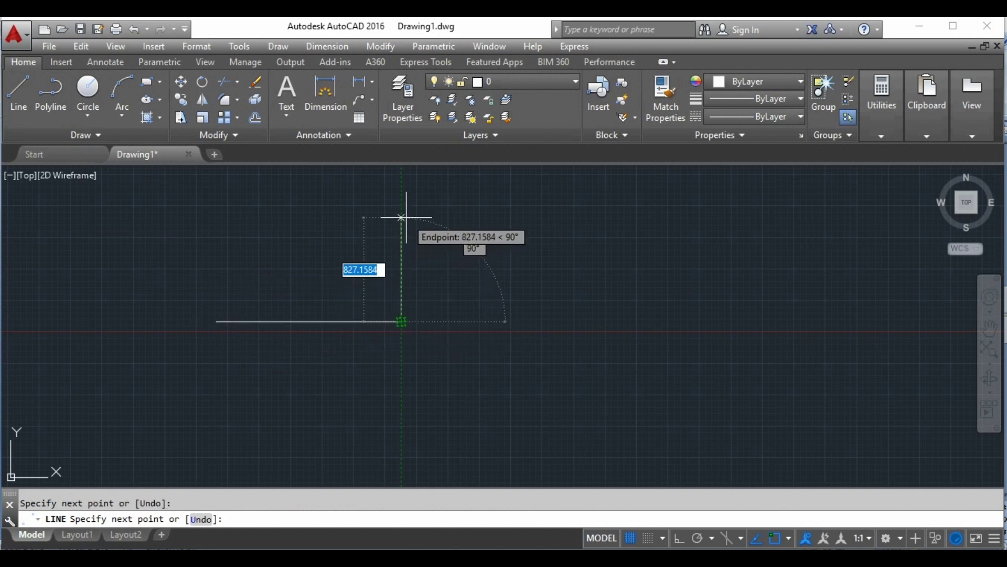
pyautogui.click(401, 216)
pyautogui.click(543, 217)
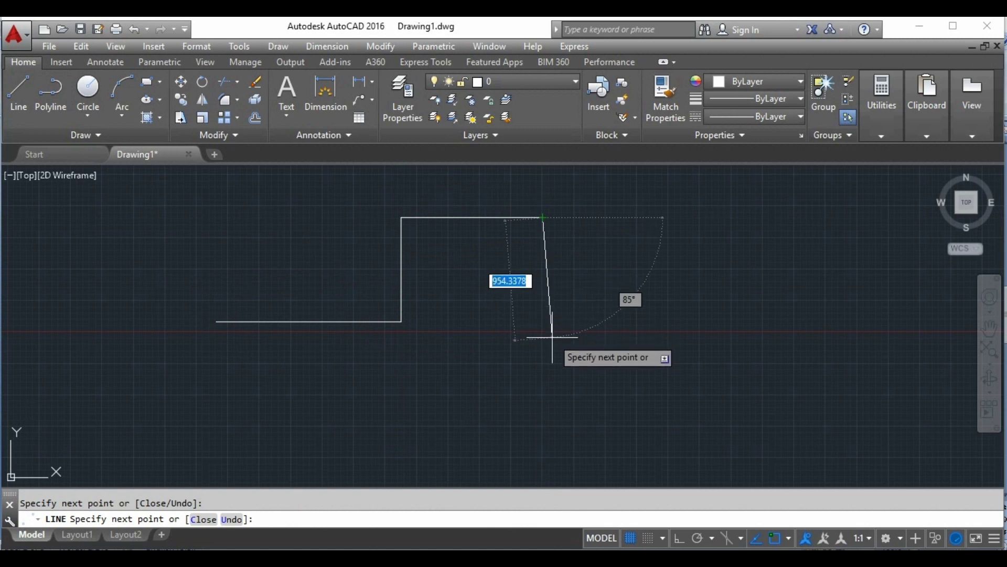
pyautogui.click(542, 336)
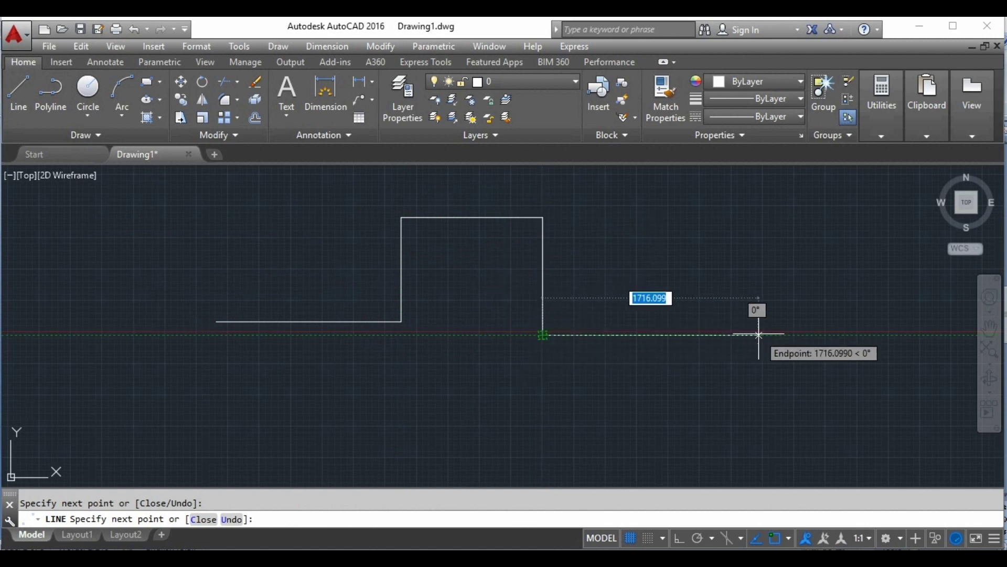
pyautogui.click(761, 335)
pyautogui.press('Escape')
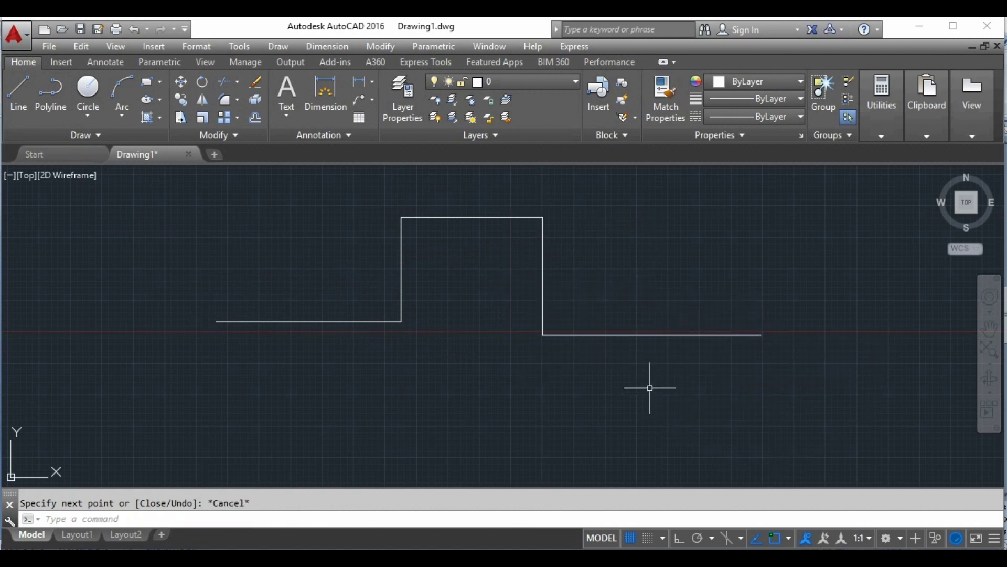
# - Draw a second line as a zigzag of free-angle segments across the drawing
pyautogui.click(18, 90)
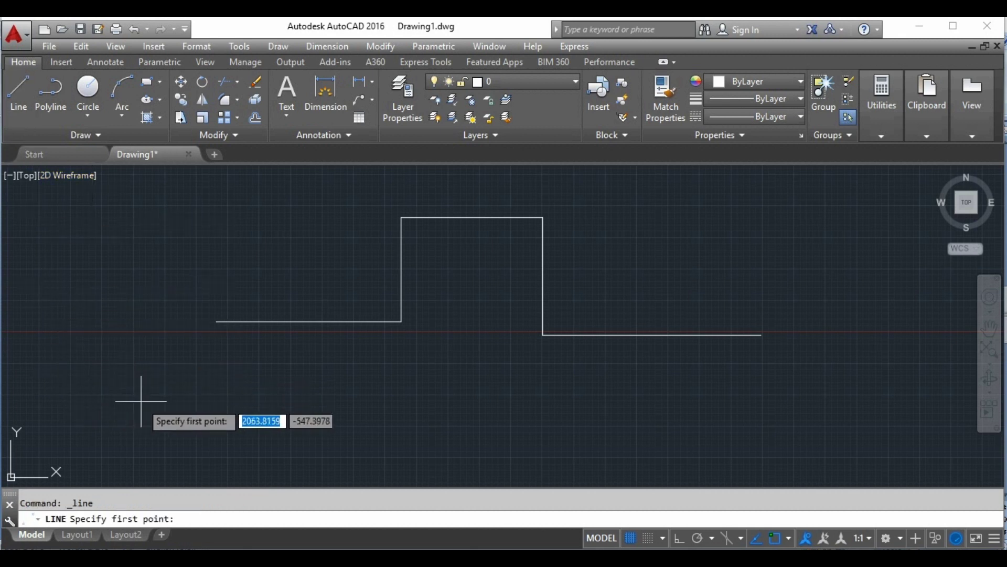
pyautogui.click(144, 418)
pyautogui.click(164, 293)
pyautogui.click(210, 427)
pyautogui.click(314, 414)
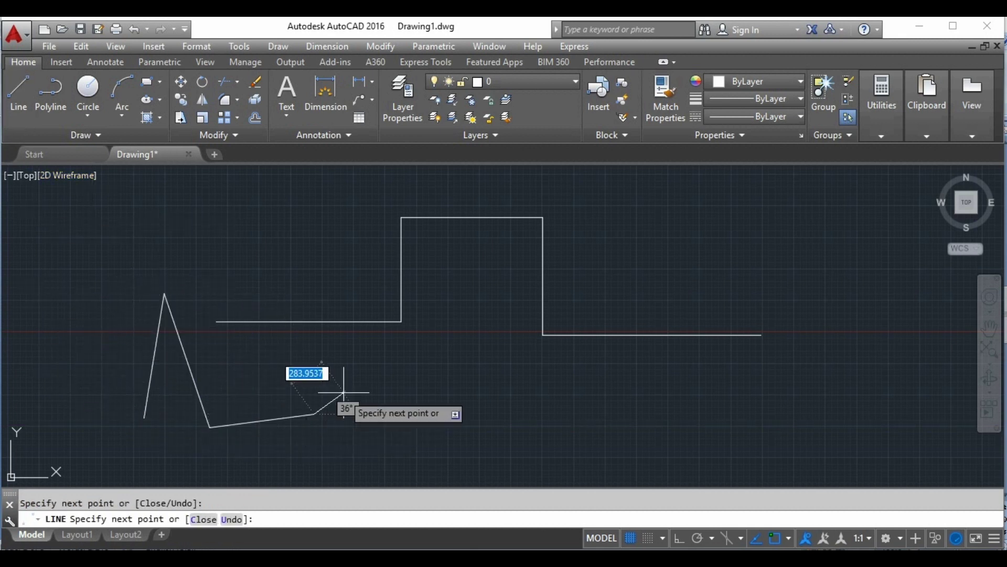
pyautogui.click(367, 371)
pyautogui.click(479, 411)
pyautogui.click(587, 411)
pyautogui.click(627, 397)
pyautogui.click(671, 404)
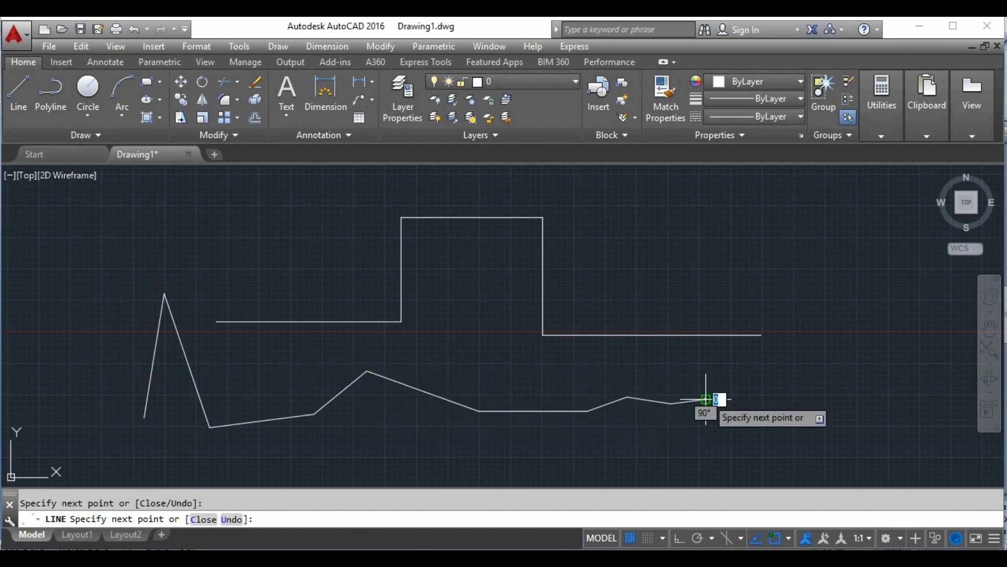
pyautogui.click(707, 399)
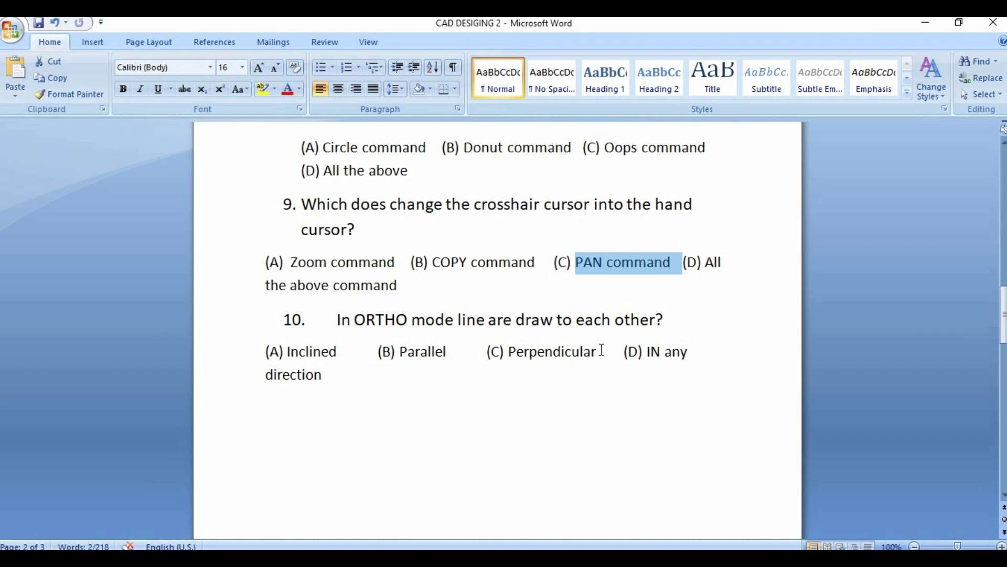
# - Select '(C) Perpendicular' for quiz question 10, then stop the Encoder screen recorder from the tray
pyautogui.moveTo(604, 350); pyautogui.dragTo(509, 357)
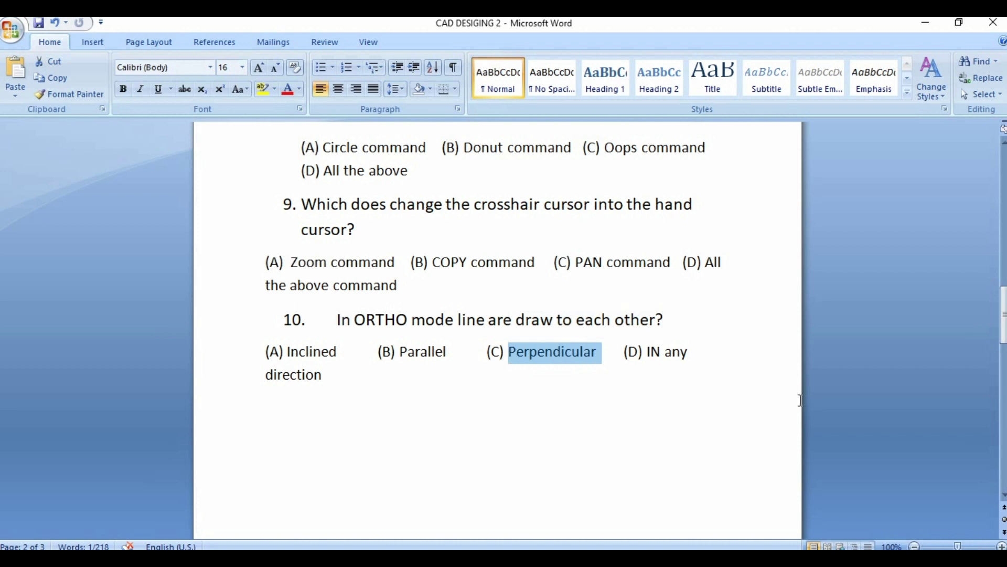
pyautogui.click(839, 558)
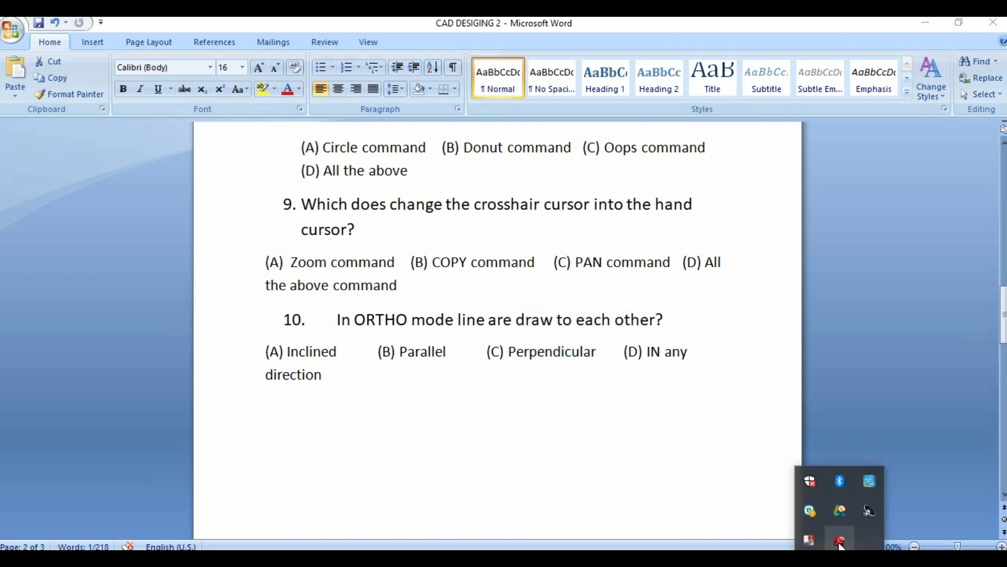
pyautogui.rightClick(814, 543)
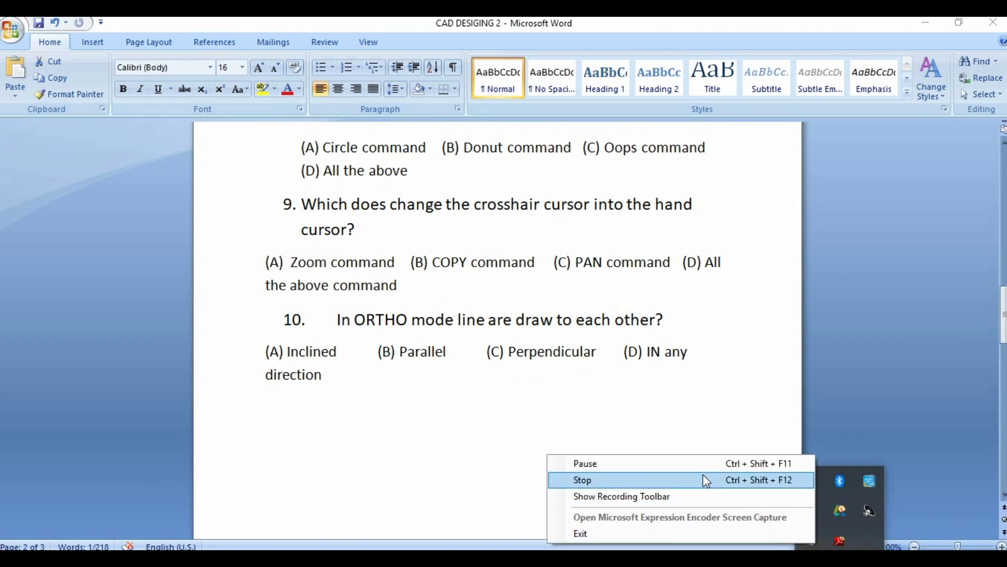